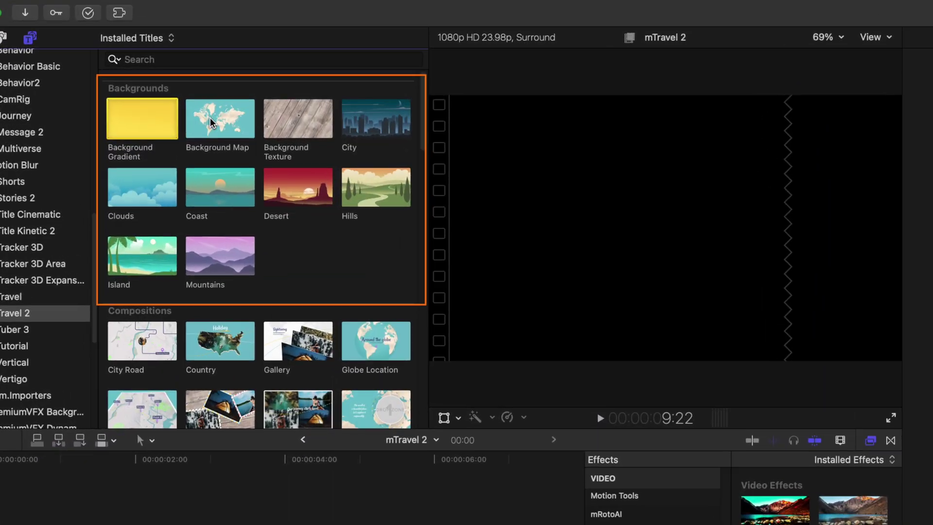
# - Preview the Backgrounds, put City at the timeline start, and recolour its moon red
pyautogui.click(213, 122)
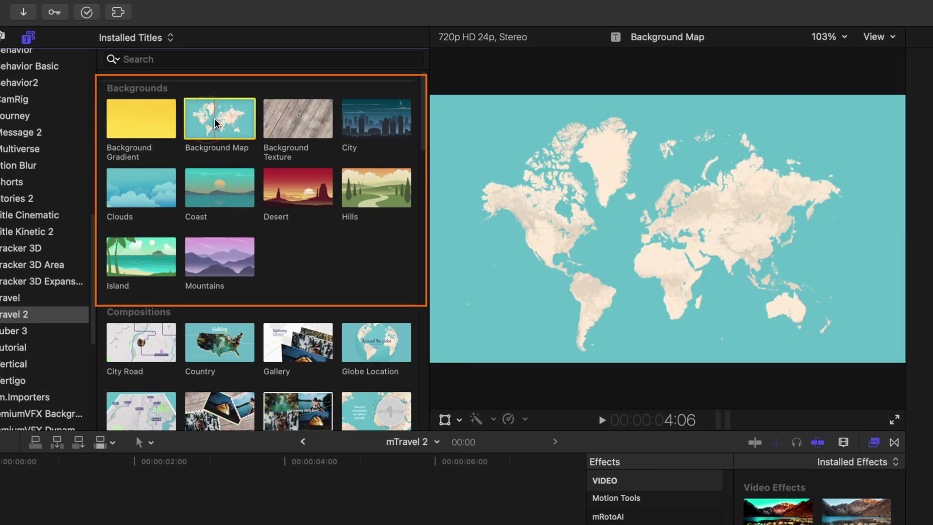
pyautogui.click(296, 120)
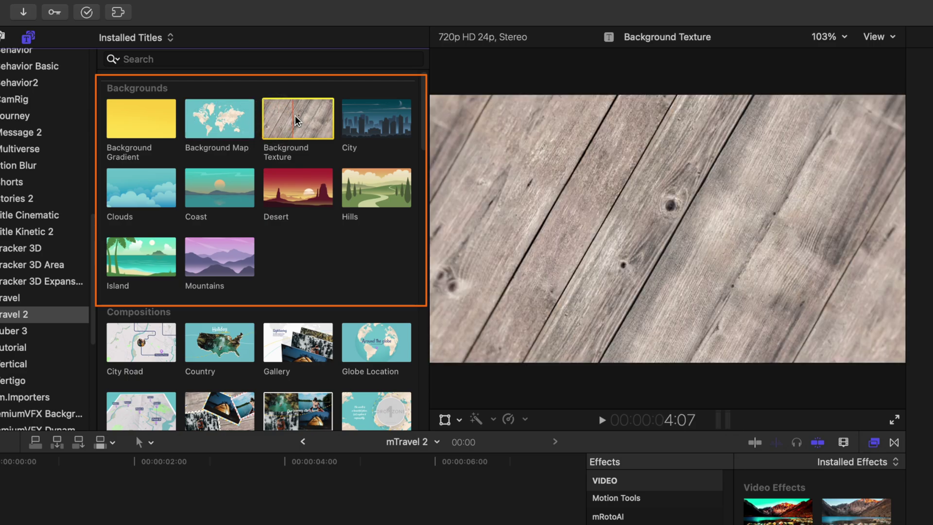
pyautogui.click(375, 124)
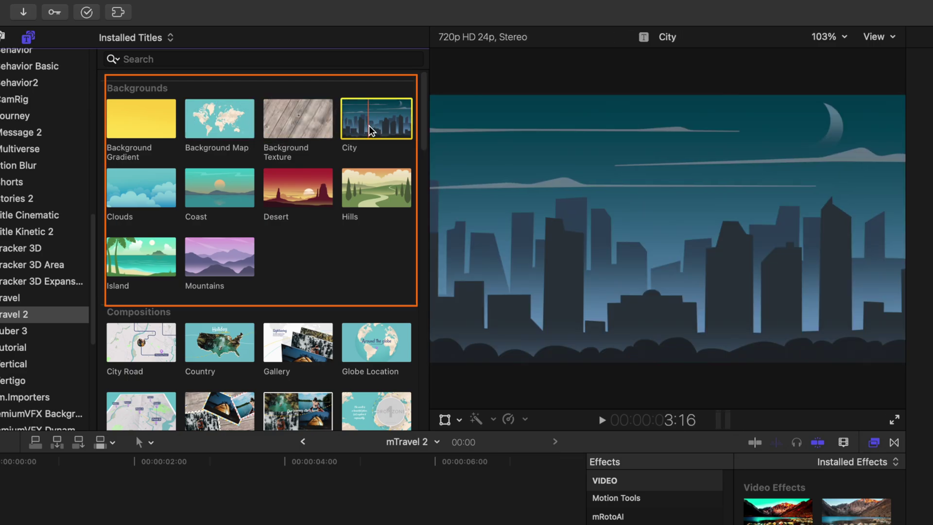
pyautogui.moveTo(374, 123); pyautogui.dragTo(138, 524)
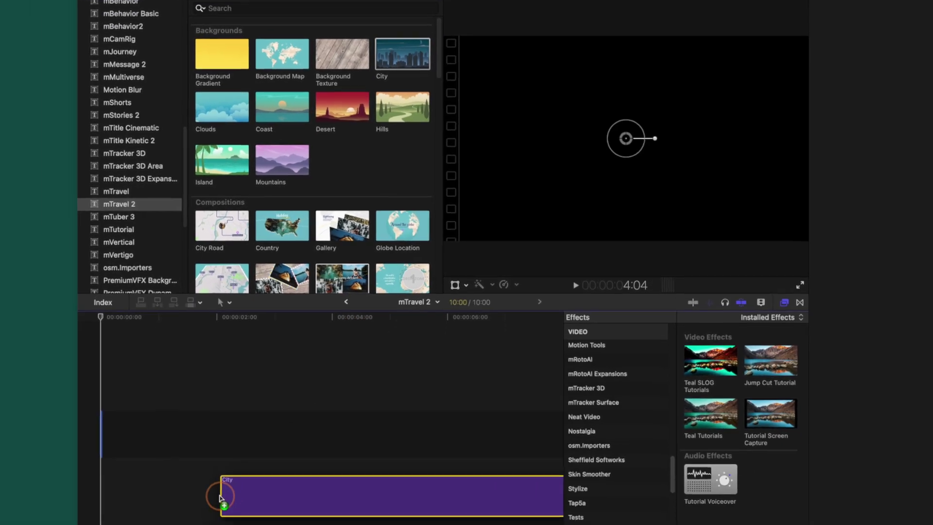
pyautogui.moveTo(219, 497); pyautogui.dragTo(219, 496)
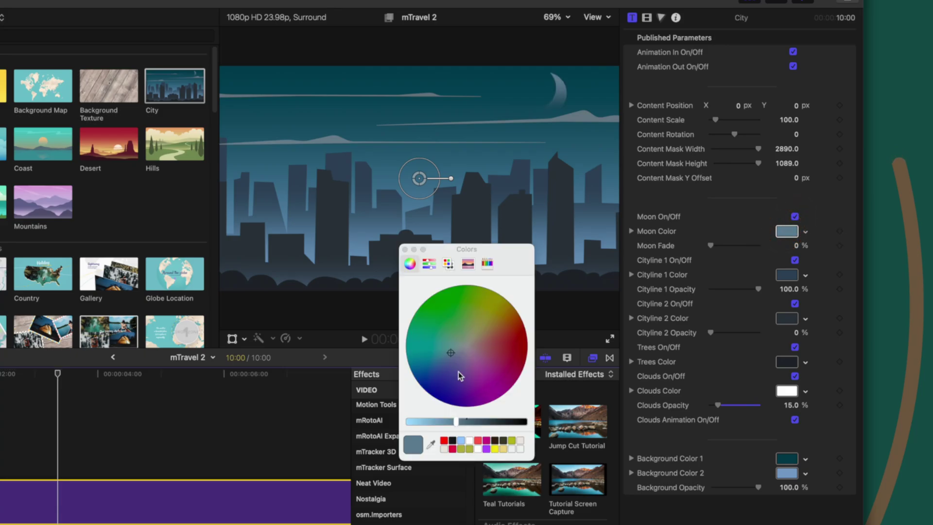
pyautogui.click(404, 249)
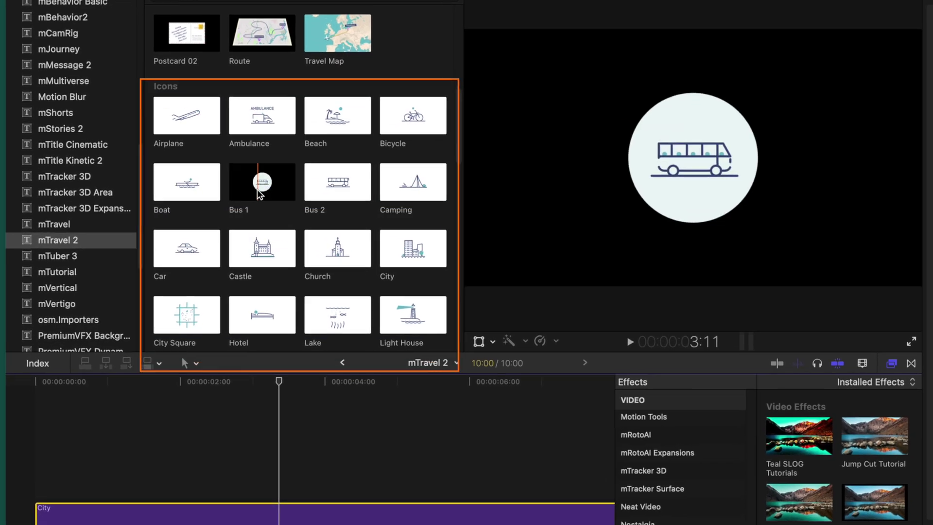
# - Stack the Bus 1 icon, Lighting Effects overlay and Calendar title above the City clip
pyautogui.moveTo(257, 199); pyautogui.dragTo(247, 312)
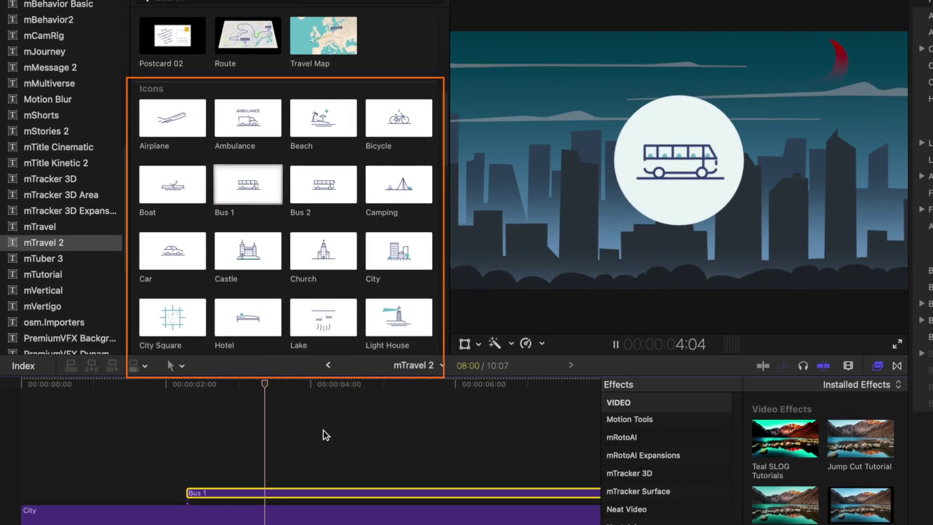
pyautogui.click(368, 429)
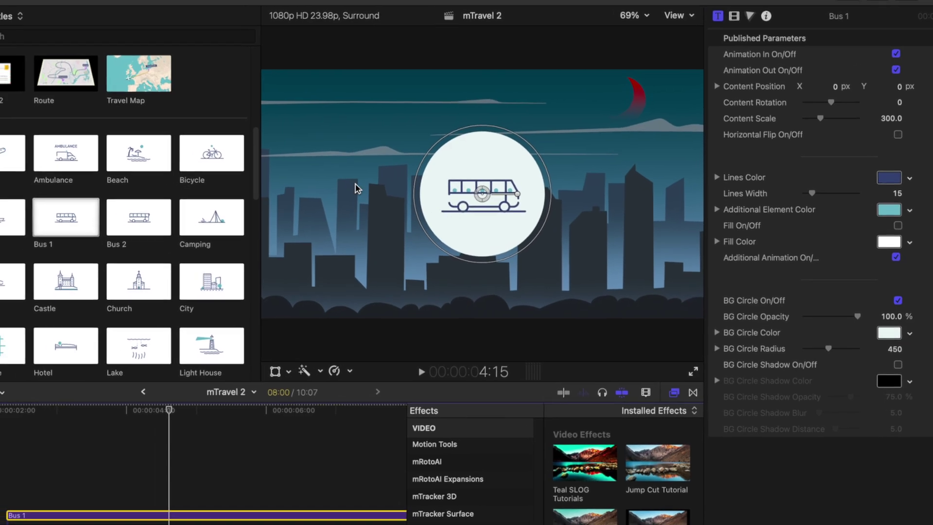
pyautogui.scroll(-10, 112, 243)
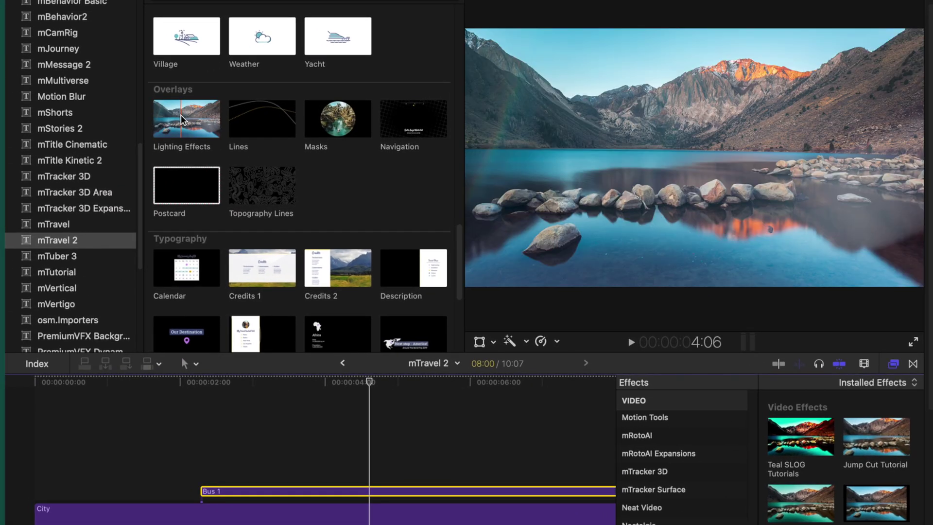
pyautogui.moveTo(199, 123); pyautogui.dragTo(146, 374)
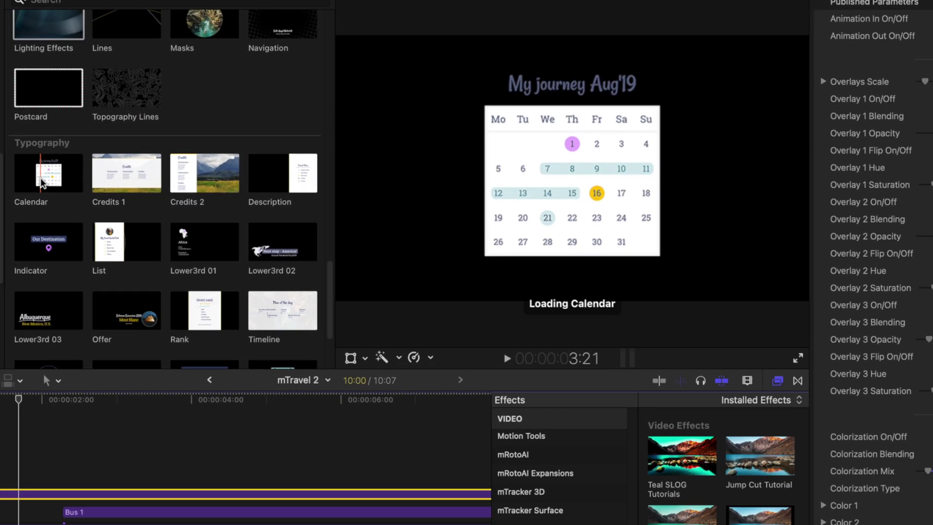
pyautogui.moveTo(40, 177); pyautogui.dragTo(136, 389)
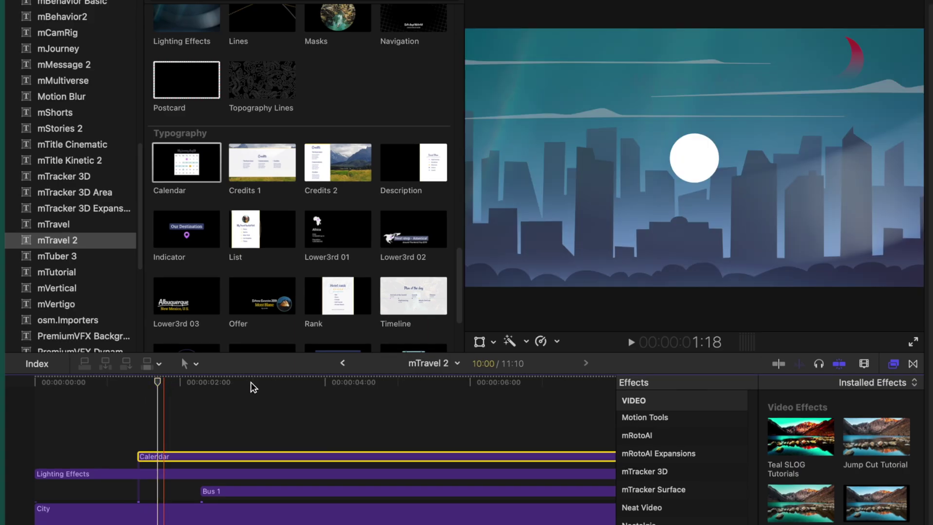
pyautogui.click(257, 233)
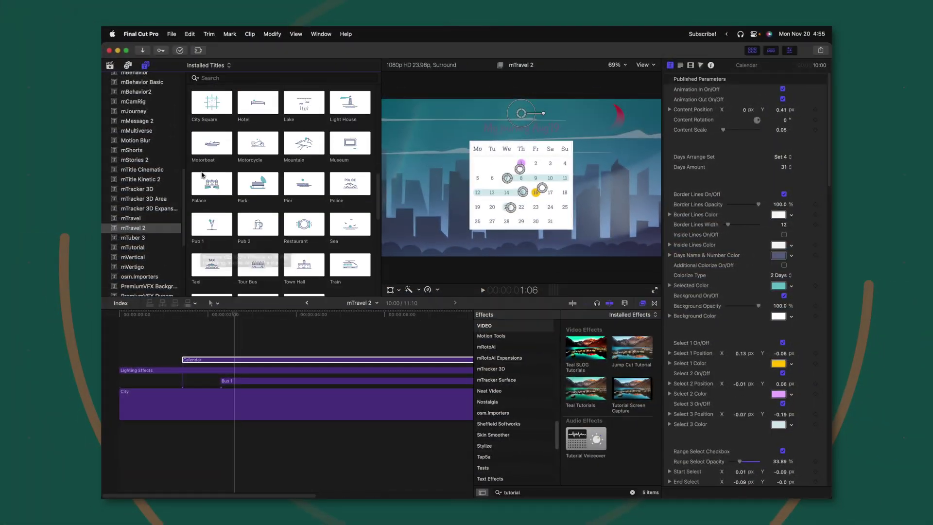
# - Scroll up to Compositions to preview the Travel Map composition
pyautogui.scroll(8, 203, 174)
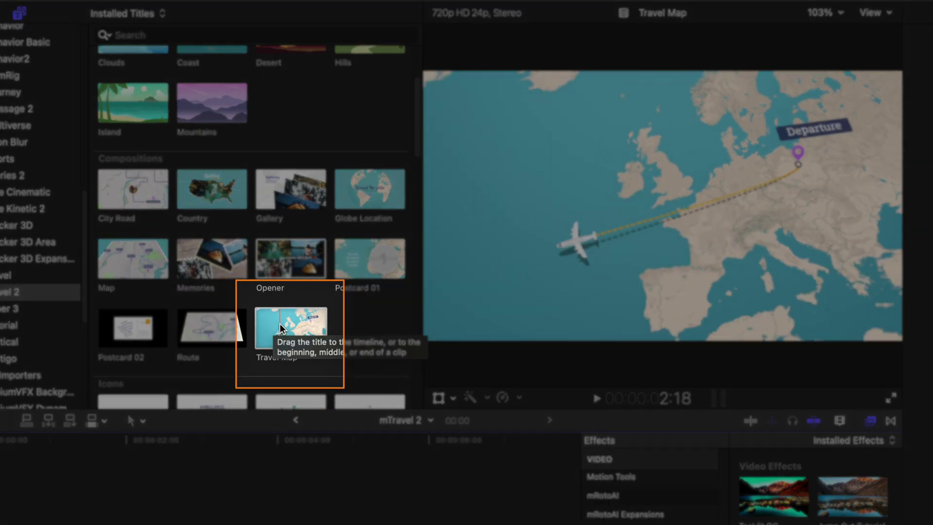
# - Place the Travel Map composition at the timeline start and list its parameters in the Inspector
pyautogui.moveTo(282, 316); pyautogui.dragTo(198, 475)
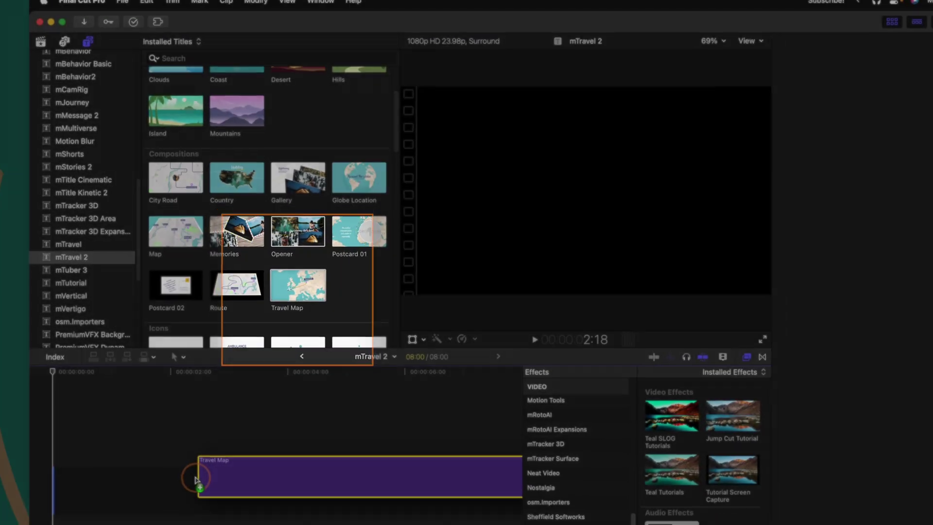
pyautogui.press('super+4')
pyautogui.click(11, 422)
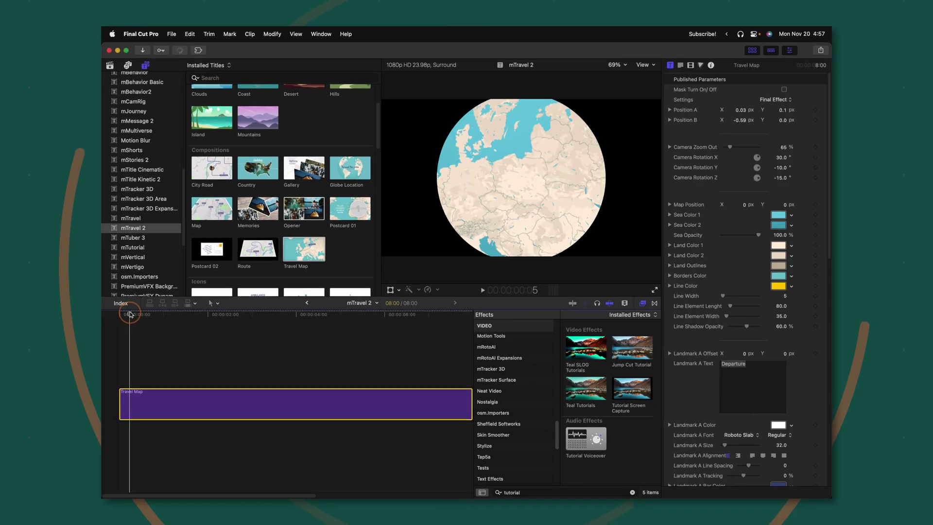
pyautogui.moveTo(129, 314); pyautogui.dragTo(149, 314)
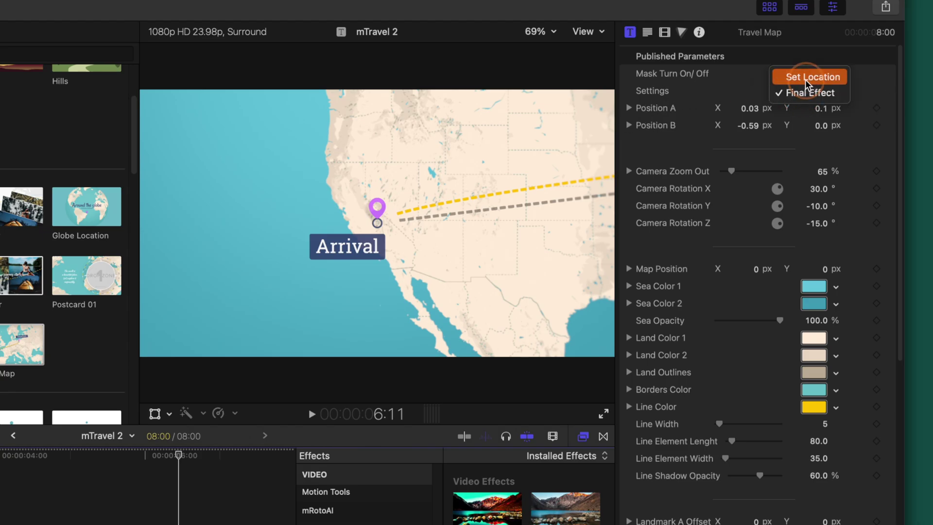
# - Move the route's end point so the flight crosses the Atlantic, then play it back
pyautogui.click(805, 79)
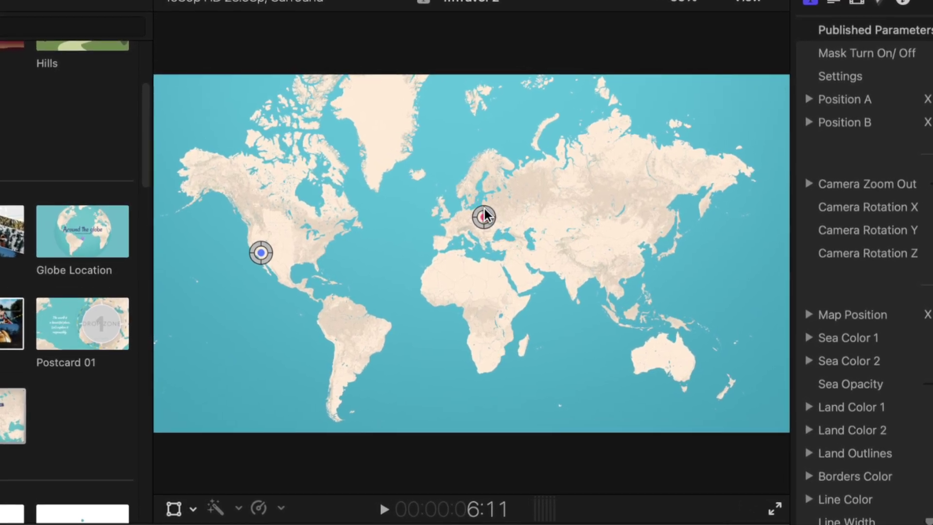
pyautogui.moveTo(482, 217); pyautogui.dragTo(486, 259)
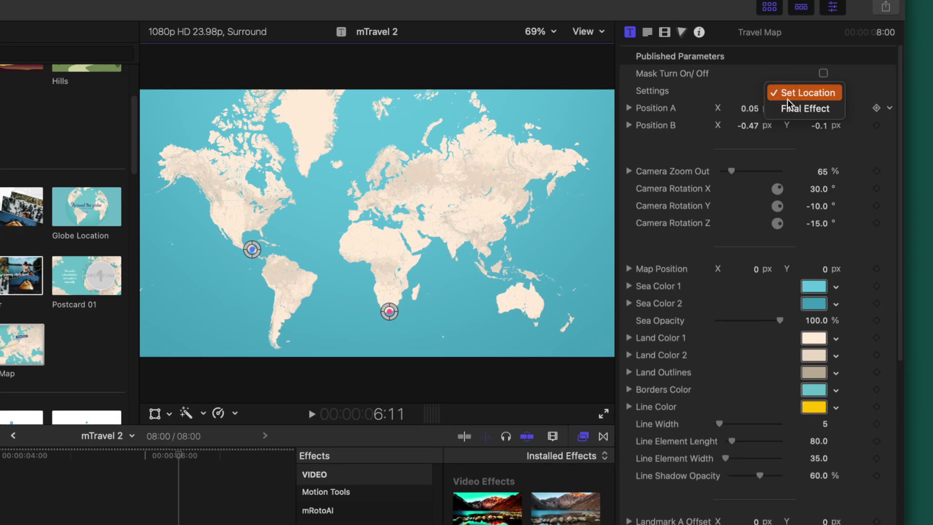
pyautogui.click(788, 111)
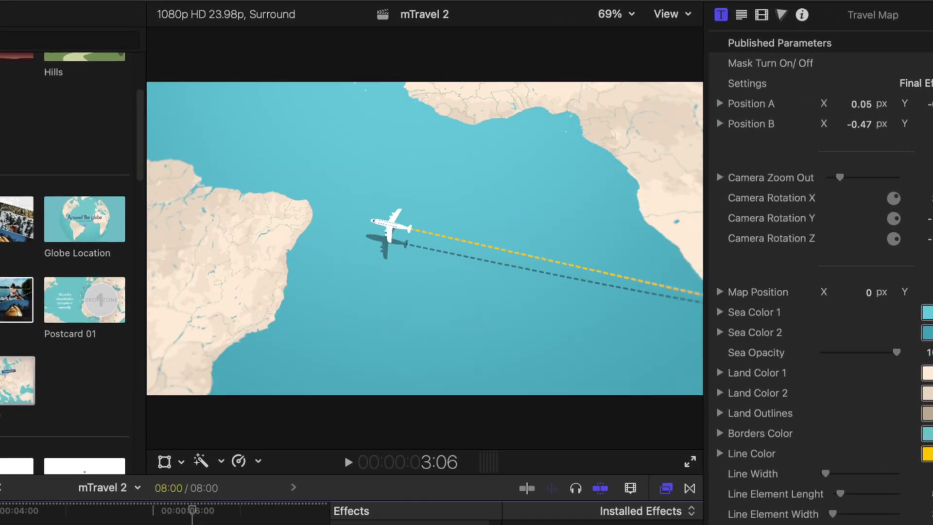
pyautogui.press('space')
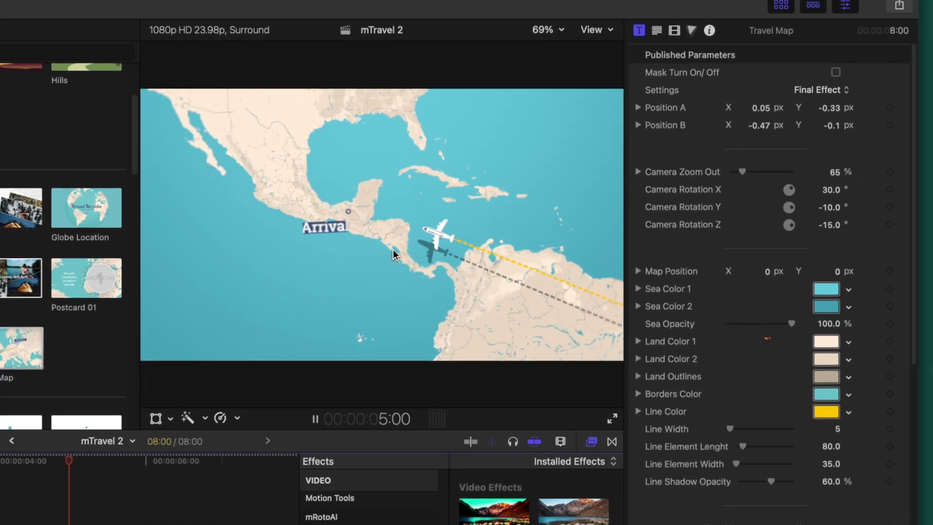
# - Shift Sea Color 1 and Sea Color 2 toward a greener teal
pyautogui.press('space')
pyautogui.scroll(-3, 685, 265)
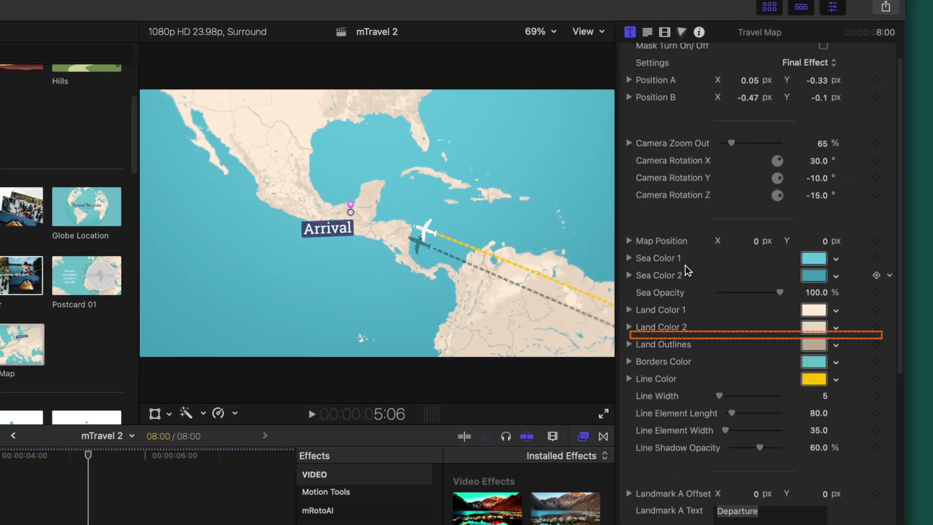
pyautogui.click(821, 248)
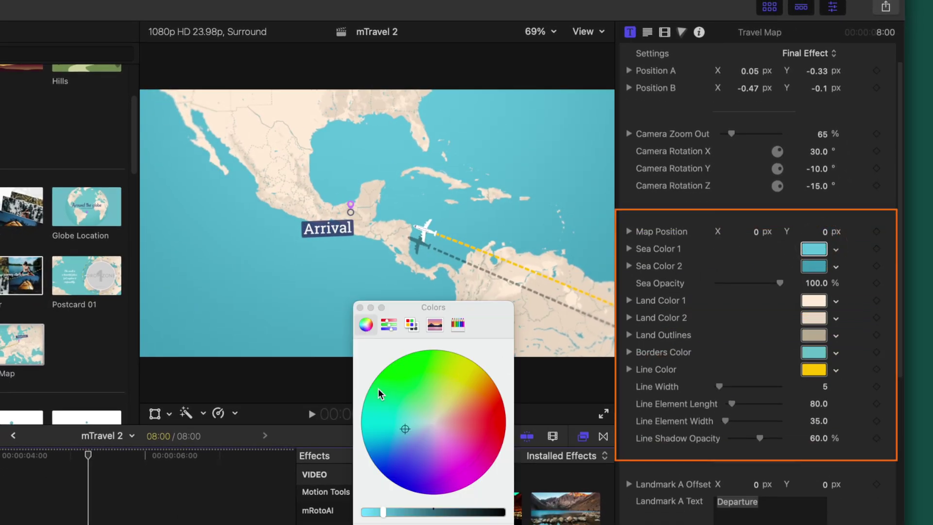
pyautogui.moveTo(401, 434); pyautogui.dragTo(380, 447)
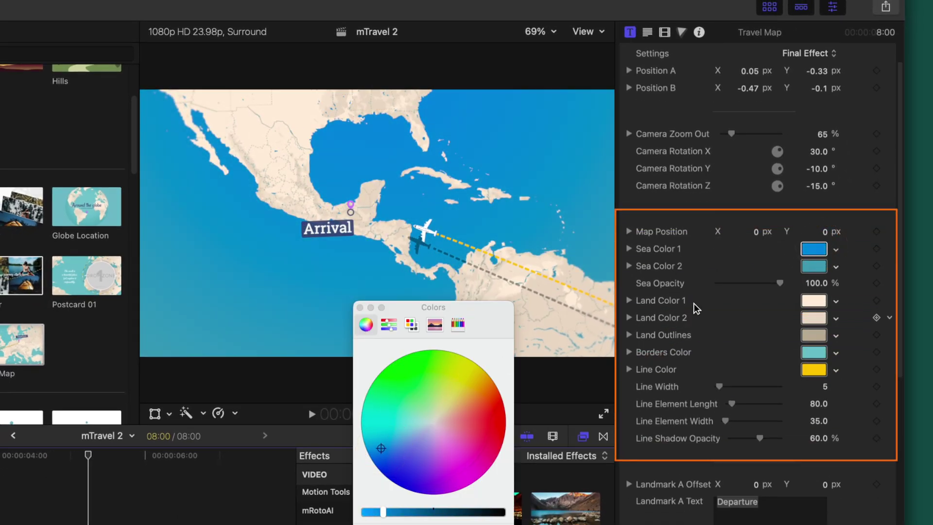
pyautogui.click(822, 268)
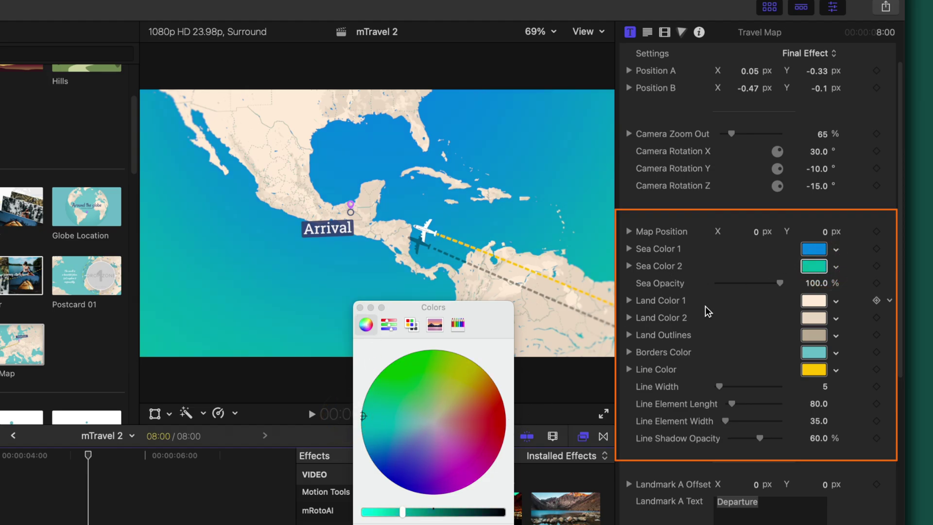
# - Darken Land Color 1 to greyish-brown and lighten the Land Outlines colour
pyautogui.scroll(-2, 704, 310)
pyautogui.click(820, 270)
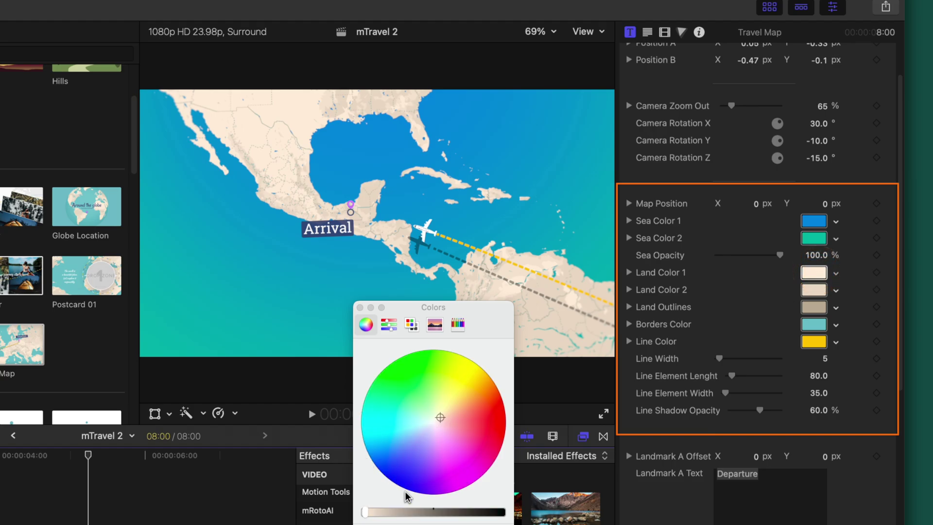
pyautogui.moveTo(406, 512); pyautogui.dragTo(414, 514)
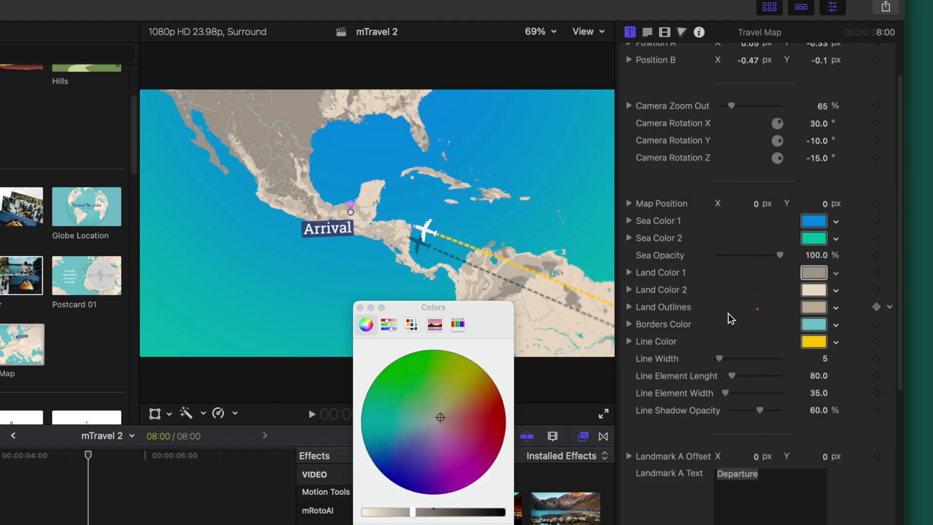
pyautogui.scroll(-1, 730, 319)
pyautogui.click(804, 290)
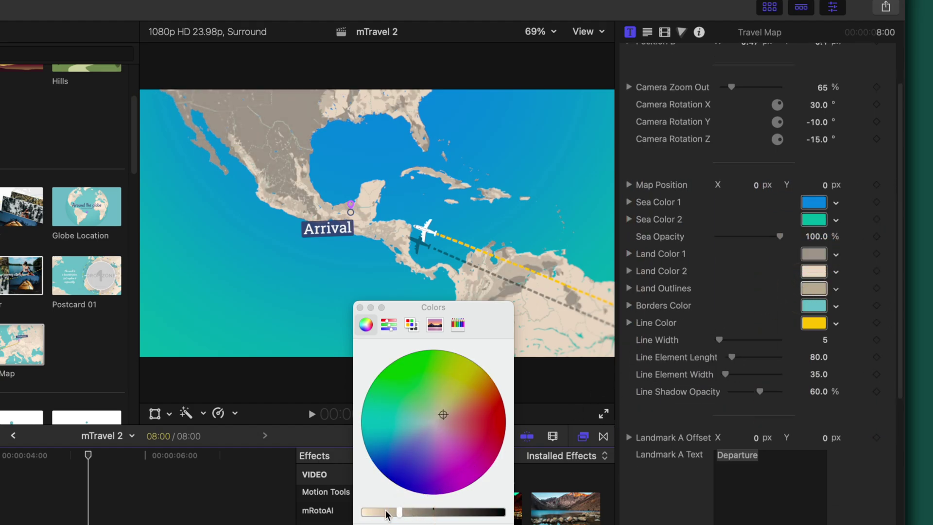
pyautogui.moveTo(386, 514); pyautogui.dragTo(312, 510)
pyautogui.scroll(-5, 678, 325)
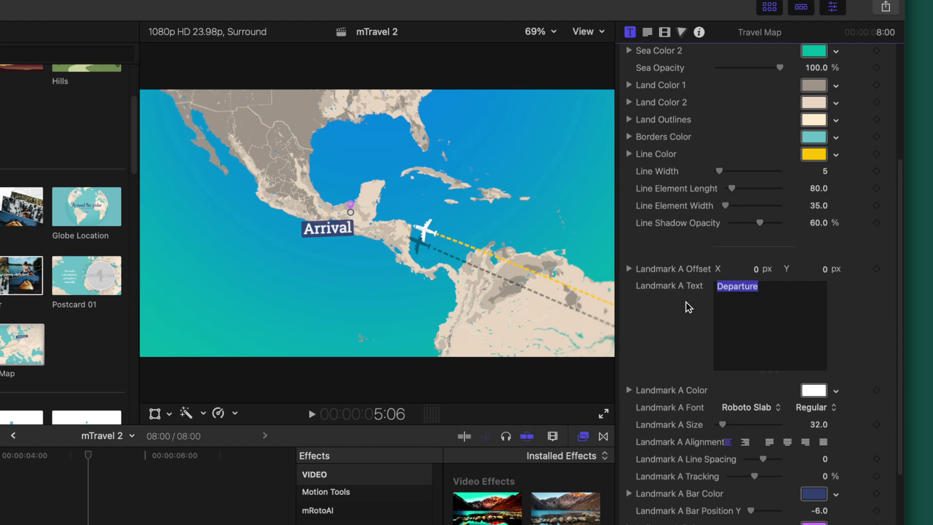
# - Label Landmark A 'South Africa' and set Content On Path Type to Drop Zone
pyautogui.write('South Africa')
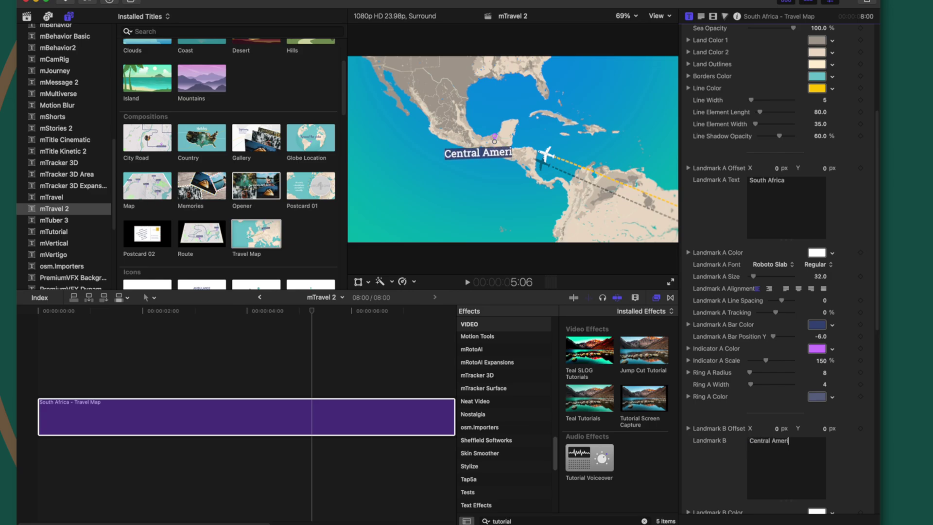
pyautogui.write('ca')
pyautogui.scroll(-3, 747, 435)
pyautogui.scroll(-6, 743, 430)
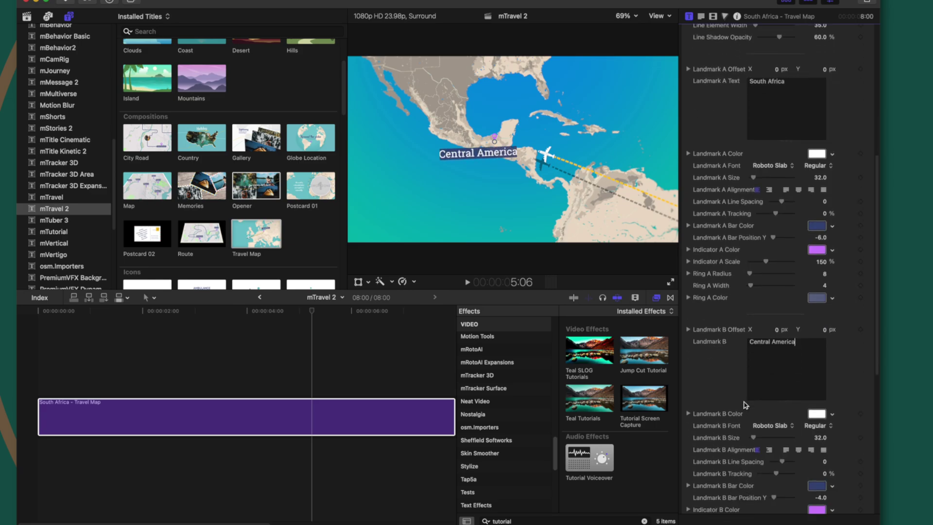
pyautogui.scroll(-5, 746, 404)
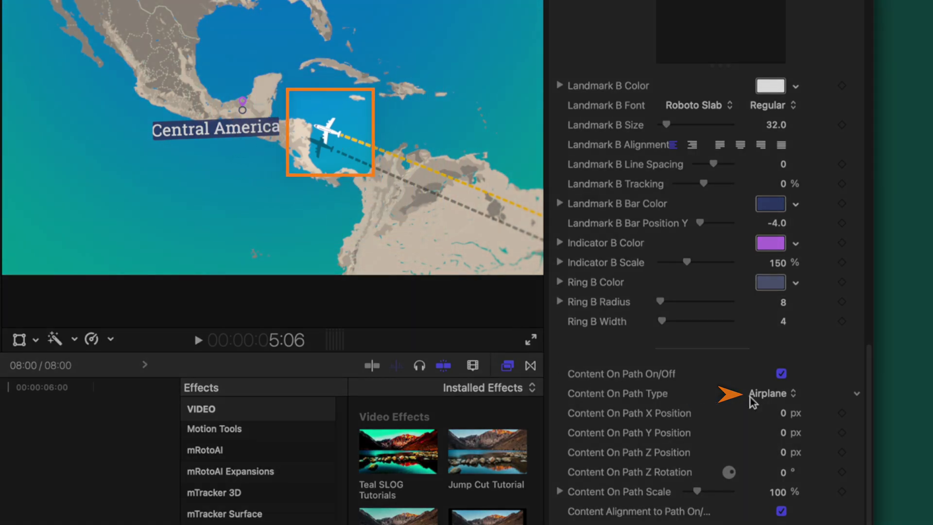
pyautogui.click(756, 363)
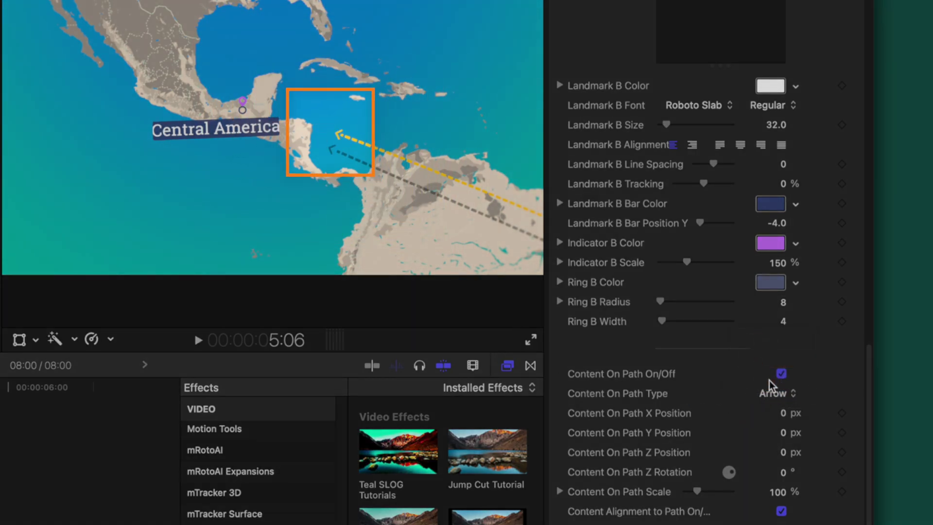
pyautogui.click(772, 413)
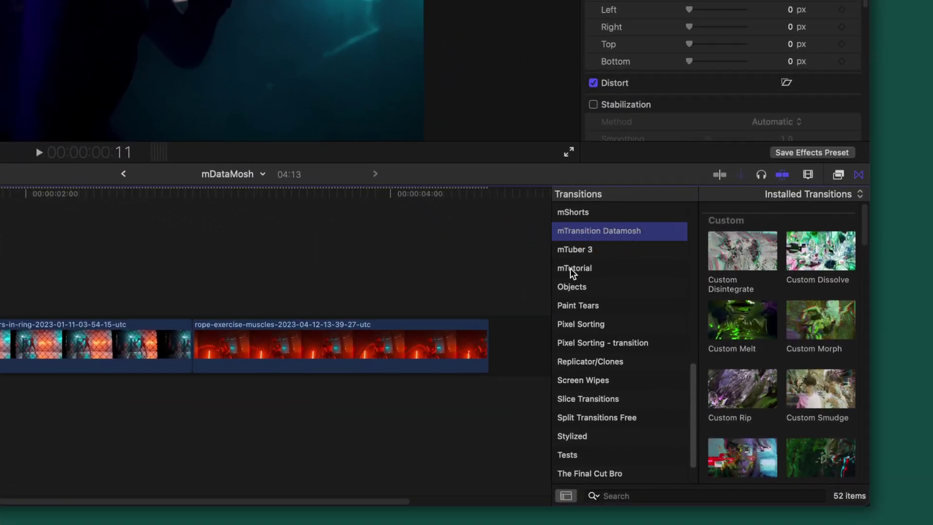
# - Add Custom Disintegrate to the first cut, play it, and add another datamosh transition later
pyautogui.moveTo(742, 250); pyautogui.dragTo(0, 345)
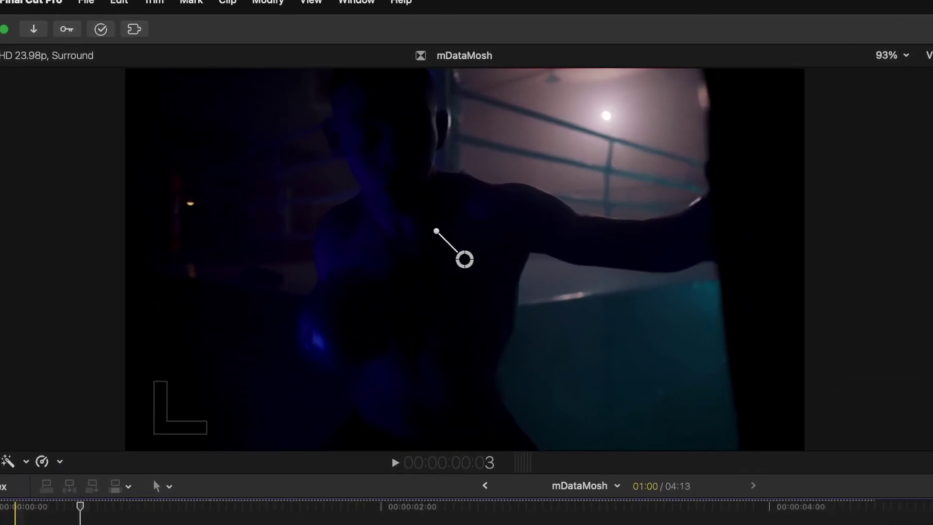
pyautogui.press('space')
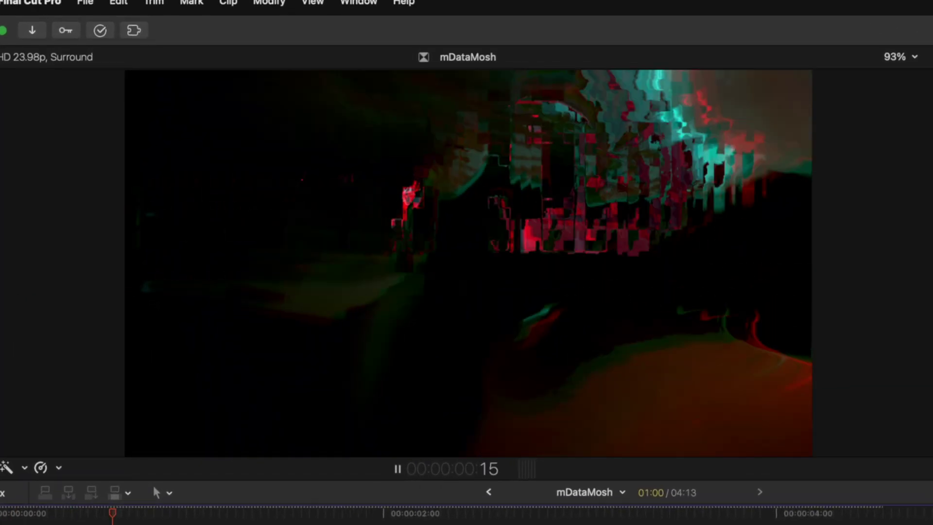
pyautogui.press('space')
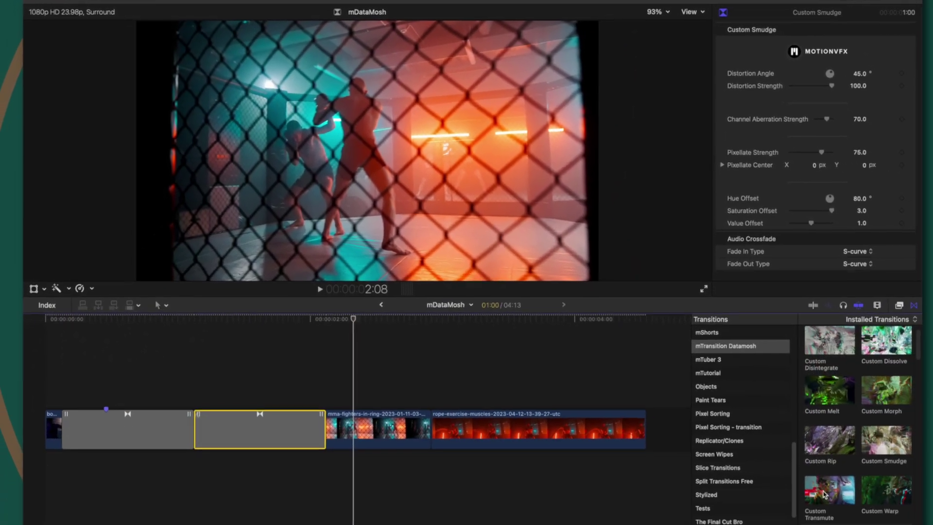
pyautogui.moveTo(190, 440); pyautogui.dragTo(451, 423)
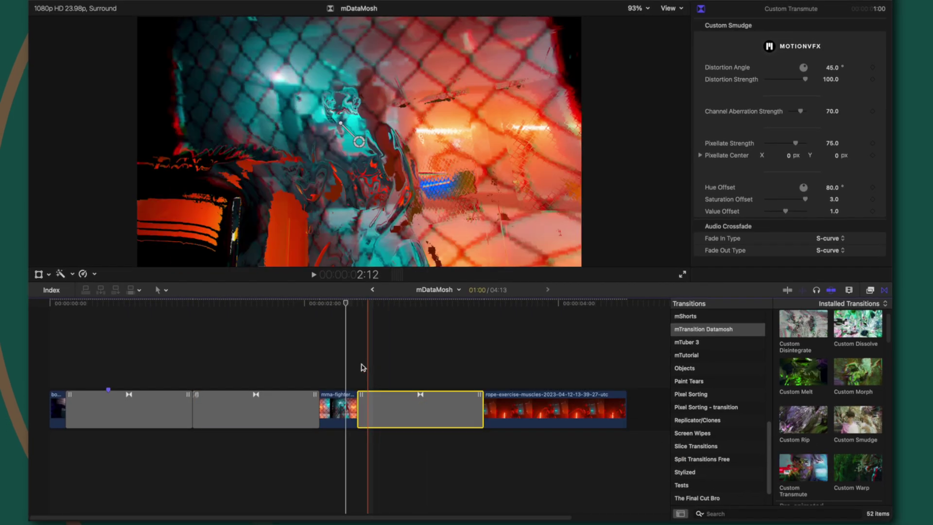
# - Trim and then extend the Custom Transmute transition to last 1:03
pyautogui.press('space')
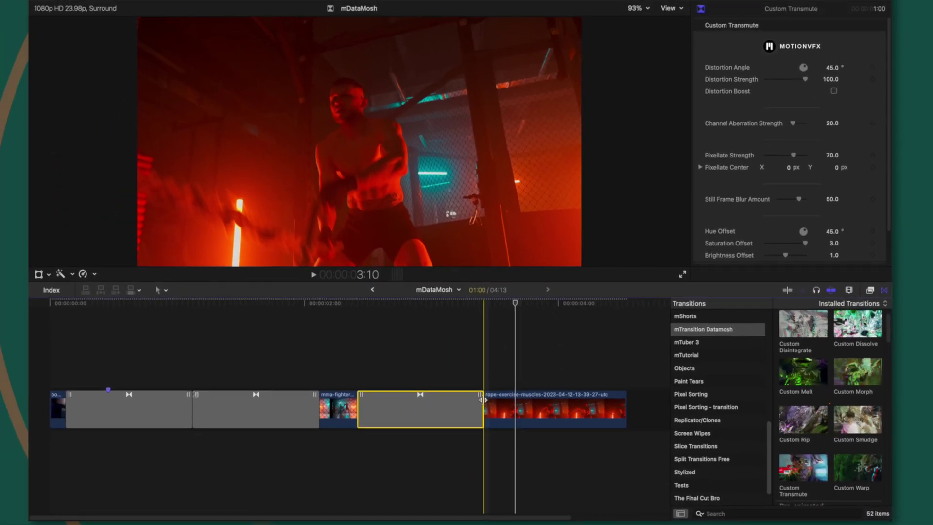
pyautogui.moveTo(326, 344); pyautogui.dragTo(303, 344)
pyautogui.moveTo(465, 398); pyautogui.dragTo(487, 397)
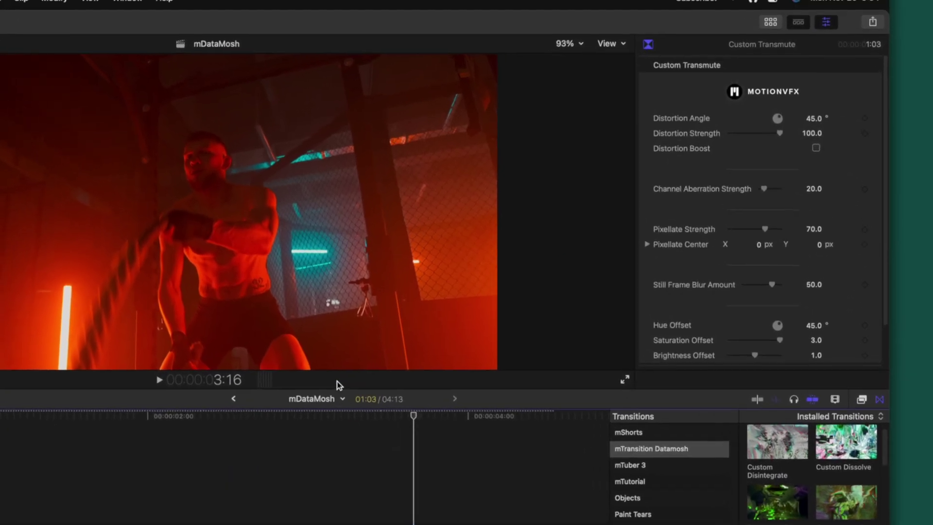
# - Set aberration and pixellate to 100, distortion angle 108.4°, enable Distortion Boost, and play
pyautogui.scroll(-3, 721, 258)
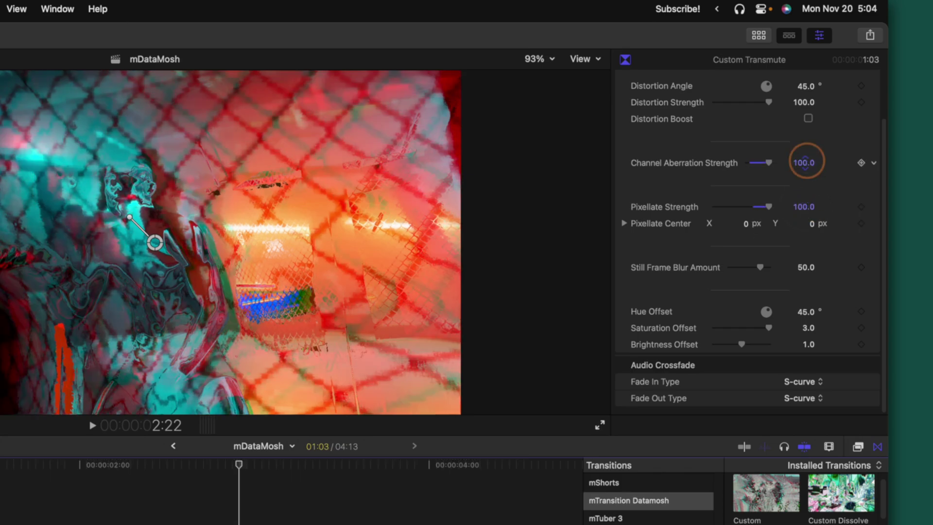
pyautogui.scroll(1, 793, 160)
pyautogui.moveTo(806, 103)
pyautogui.mouseDown()
pyautogui.moveTo(803, 111)
pyautogui.moveTo(807, 88)
pyautogui.mouseUp()
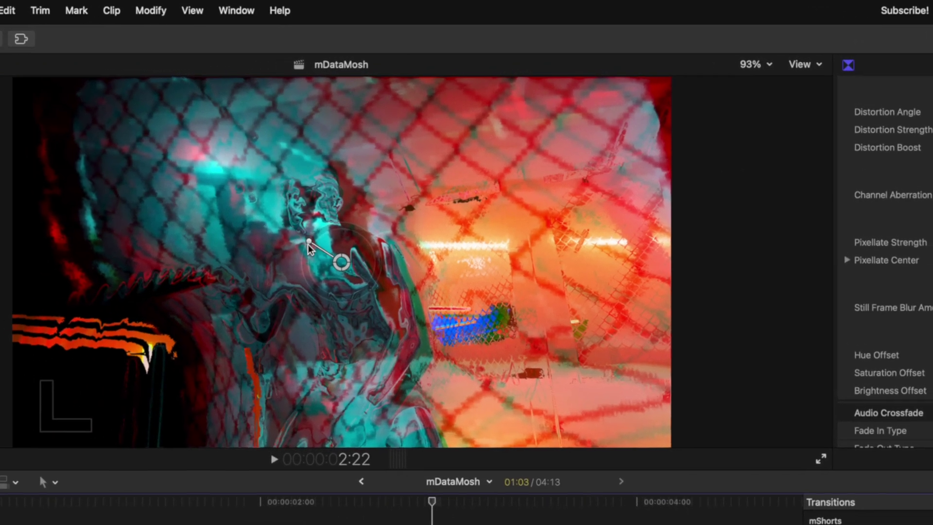
pyautogui.moveTo(308, 242); pyautogui.dragTo(306, 295)
pyautogui.moveTo(429, 315); pyautogui.dragTo(282, 271)
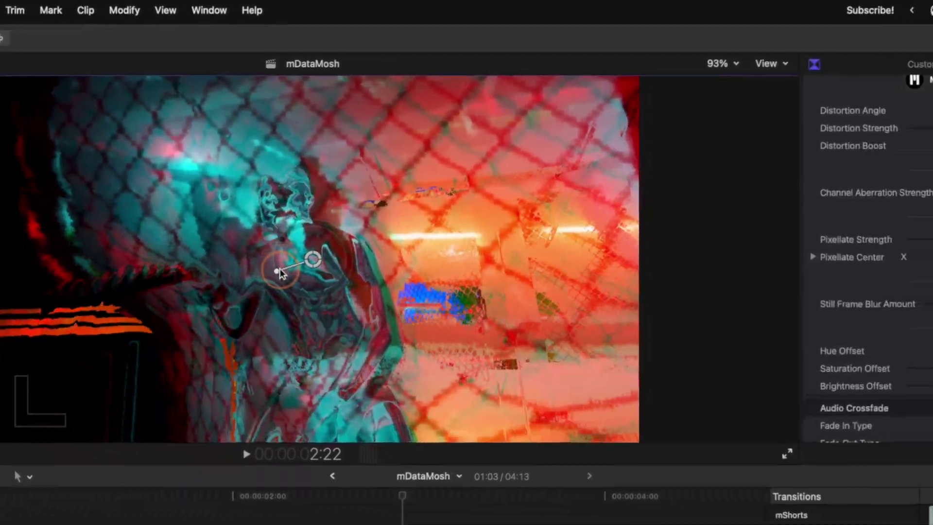
pyautogui.click(809, 137)
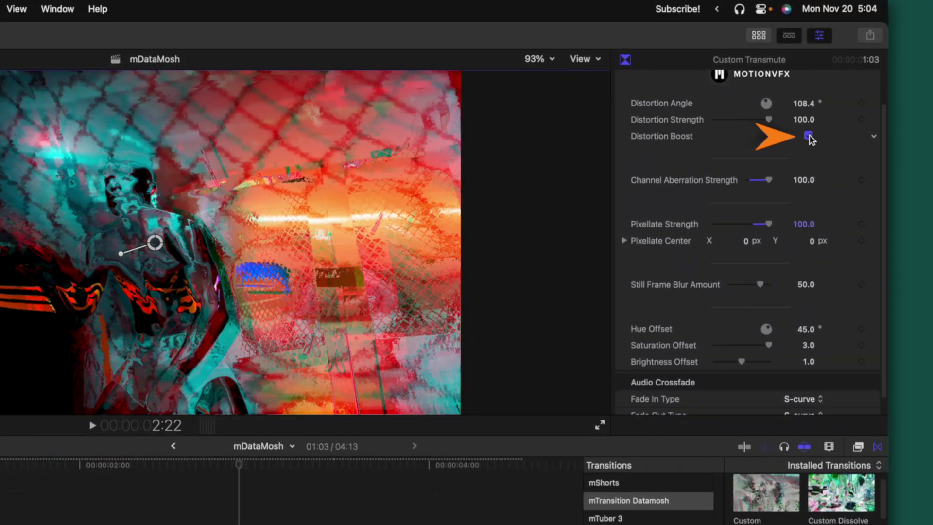
pyautogui.press('space')
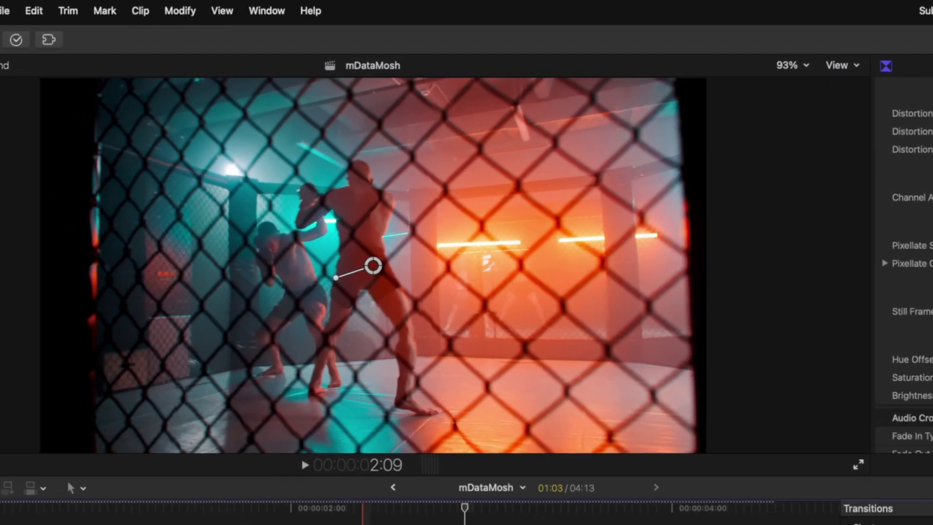
pyautogui.press('space')
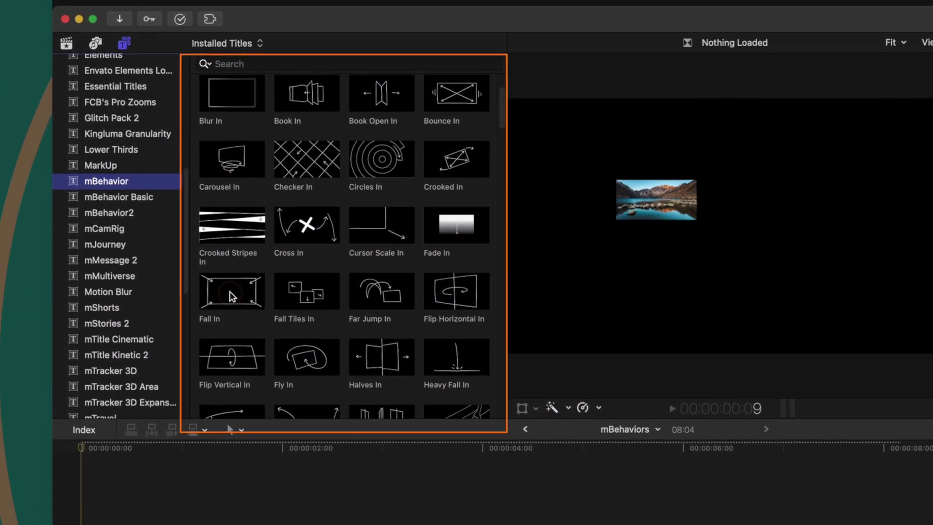
# - Place the Fall In title at the start of the mBehaviors timeline, above the fighter clip
pyautogui.moveTo(223, 305); pyautogui.dragTo(93, 432)
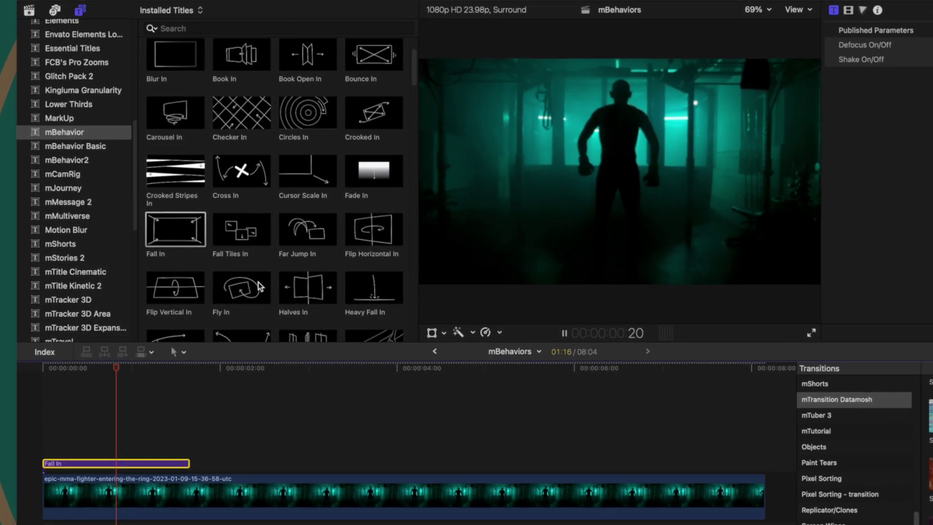
# - Add Fall Tiles In after Fall In, then Halves In, previewing each
pyautogui.moveTo(267, 233); pyautogui.dragTo(296, 407)
pyautogui.press('space')
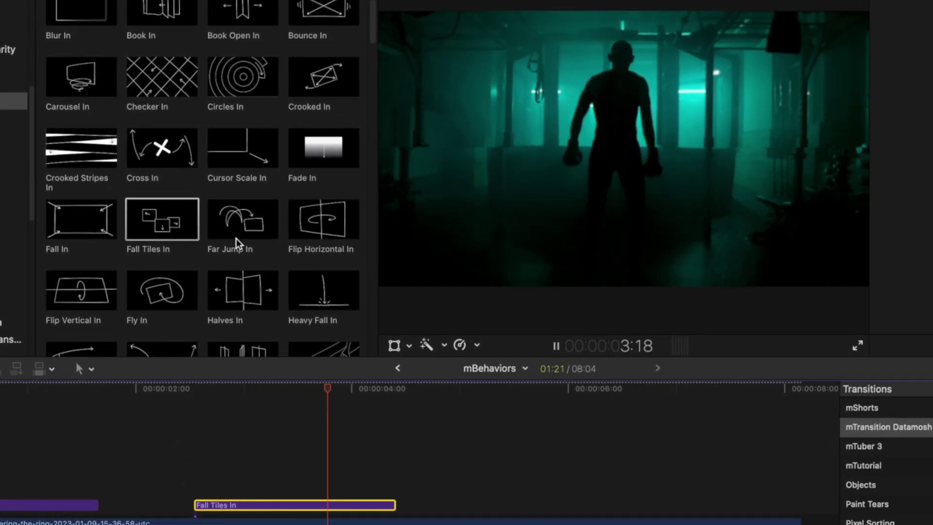
pyautogui.press('space')
pyautogui.scroll(-1, 236, 239)
pyautogui.moveTo(248, 271); pyautogui.dragTo(437, 474)
pyautogui.press('space')
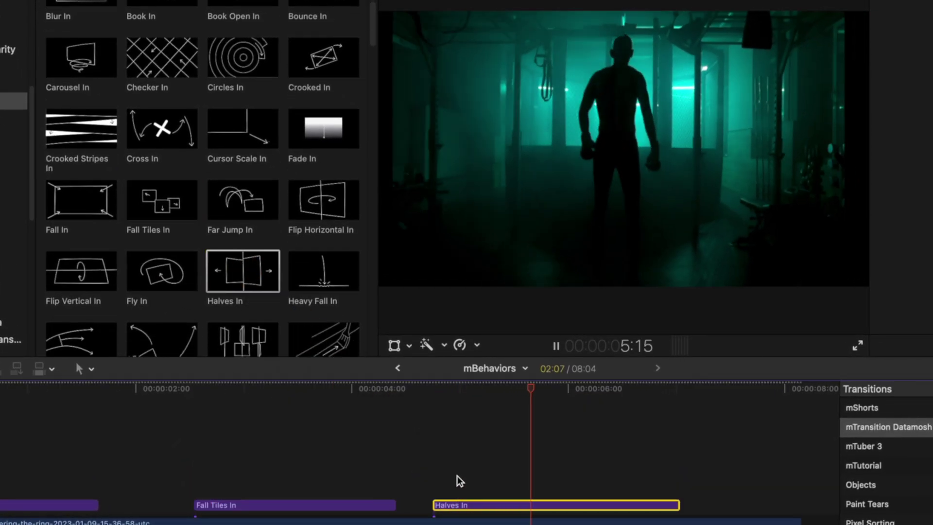
pyautogui.press('space')
# - Swap in Heavy Fall In, preview it, then delete it
pyautogui.moveTo(323, 271); pyautogui.dragTo(421, 461)
pyautogui.press('space')
pyautogui.press('space')
pyautogui.press('Delete')
pyautogui.scroll(-5, 242, 269)
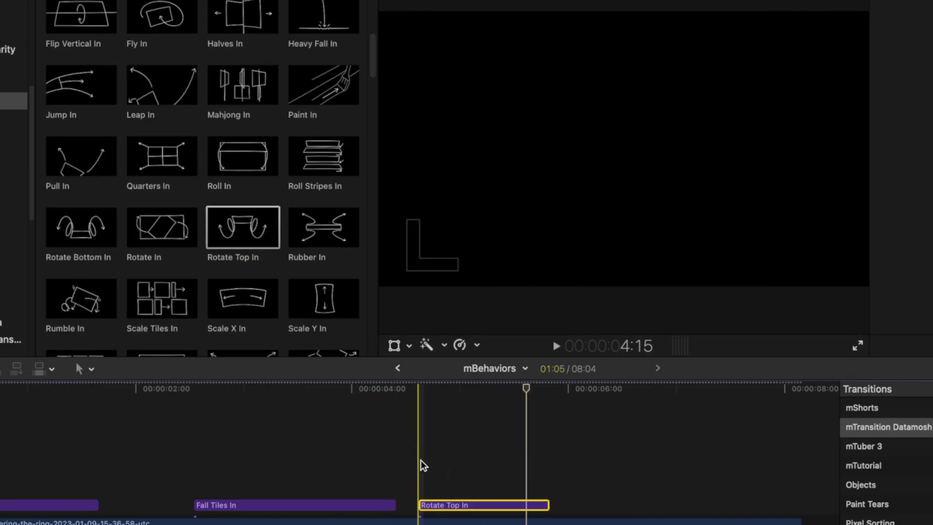
pyautogui.press('space')
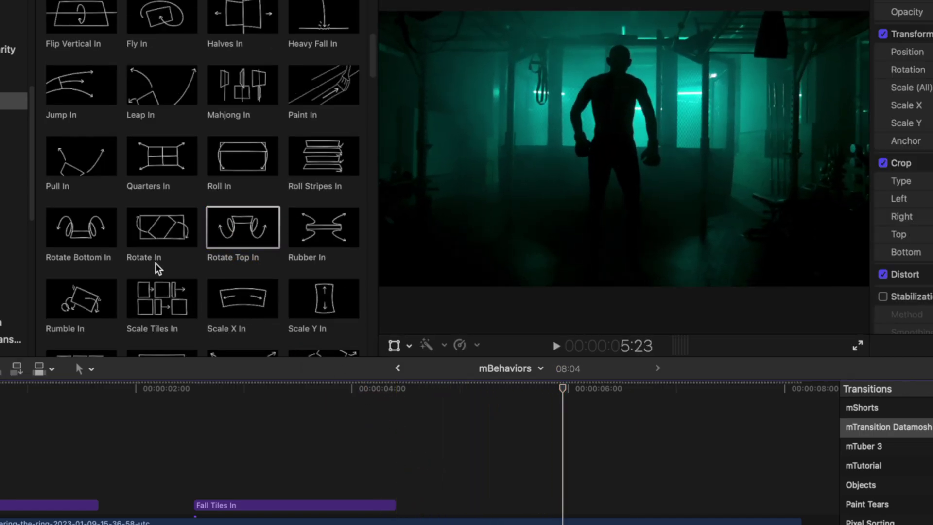
# - Try the Cross Out wipe with playback, then add Cursor Scale Out
pyautogui.scroll(-10, 156, 263)
pyautogui.moveTo(155, 264); pyautogui.dragTo(558, 494)
pyautogui.press('space')
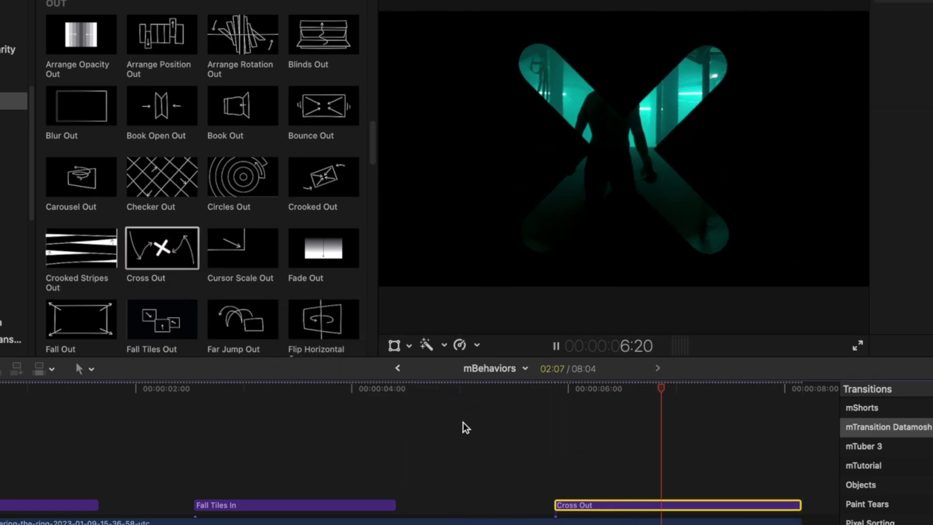
pyautogui.press('space')
pyautogui.moveTo(246, 260); pyautogui.dragTo(436, 446)
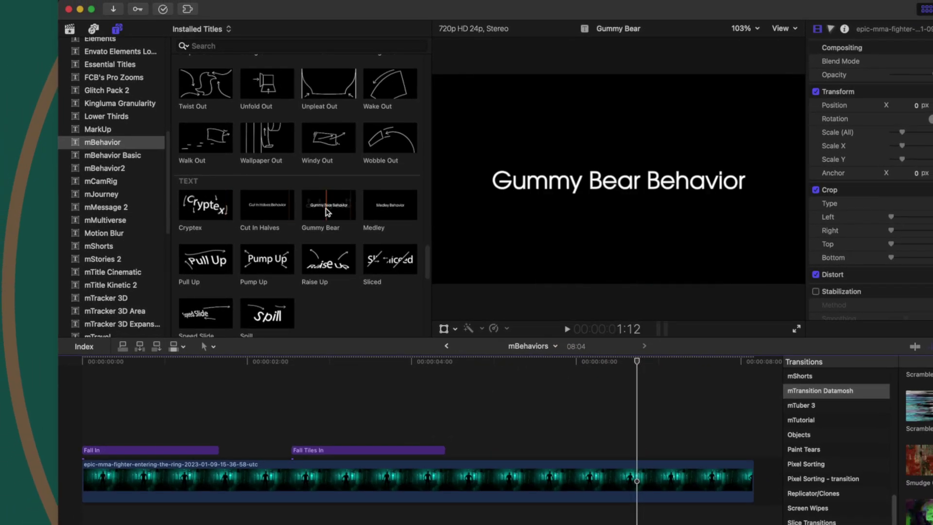
# - Add the Gummy Bear text behavior, select its text, and try Jelly before undoing it
pyautogui.moveTo(299, 196); pyautogui.dragTo(407, 331)
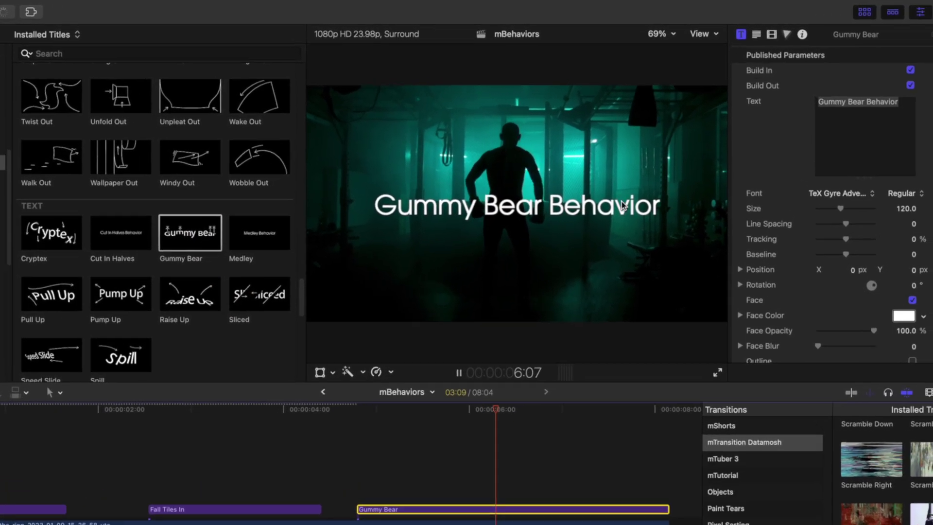
pyautogui.tripleClick(928, 94)
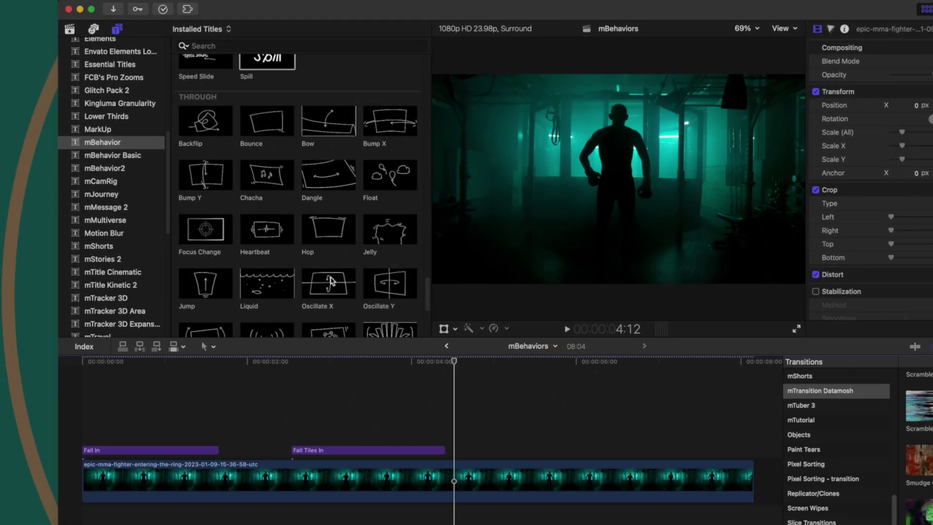
pyautogui.scroll(-2, 346, 210)
pyautogui.moveTo(456, 413); pyautogui.dragTo(458, 413)
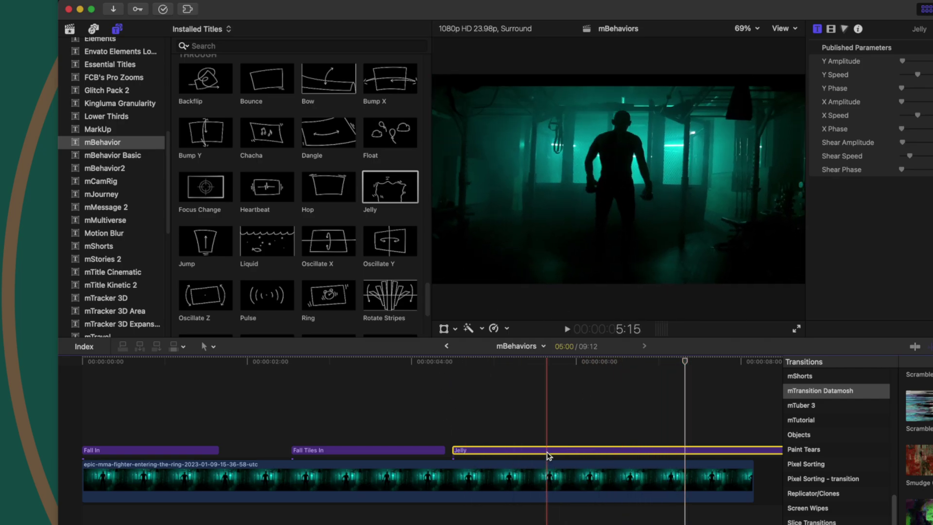
pyautogui.press('super+z')
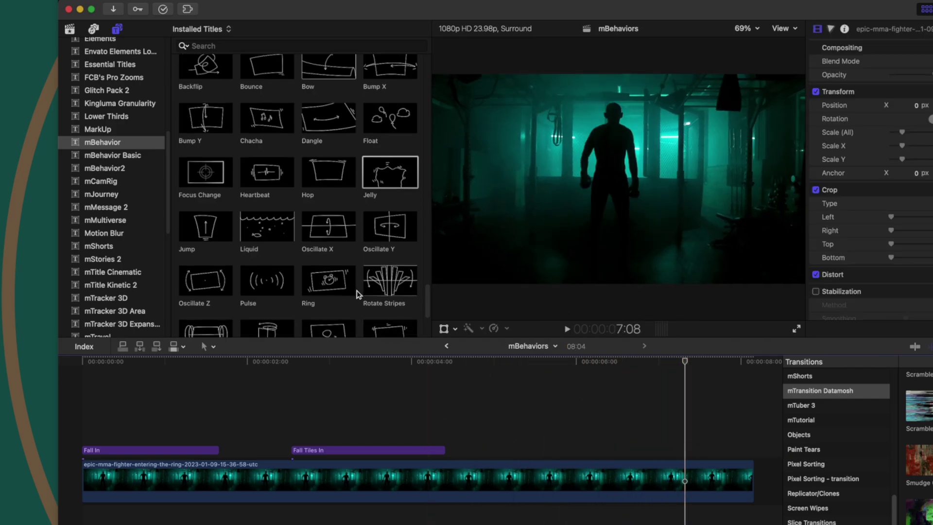
# - Preview the Pulse behavior, add Swing above it and play it back
pyautogui.scroll(-1, 268, 290)
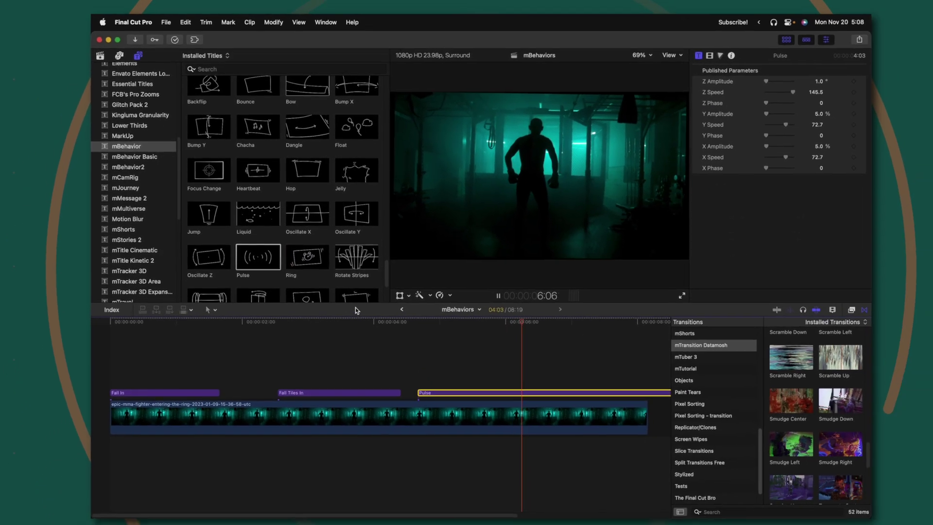
pyautogui.press('space')
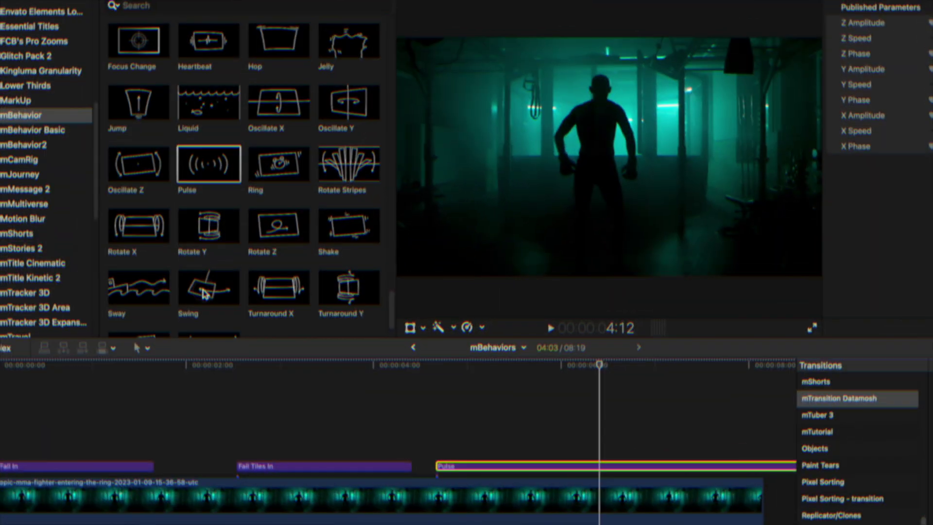
pyautogui.moveTo(439, 464); pyautogui.dragTo(396, 417)
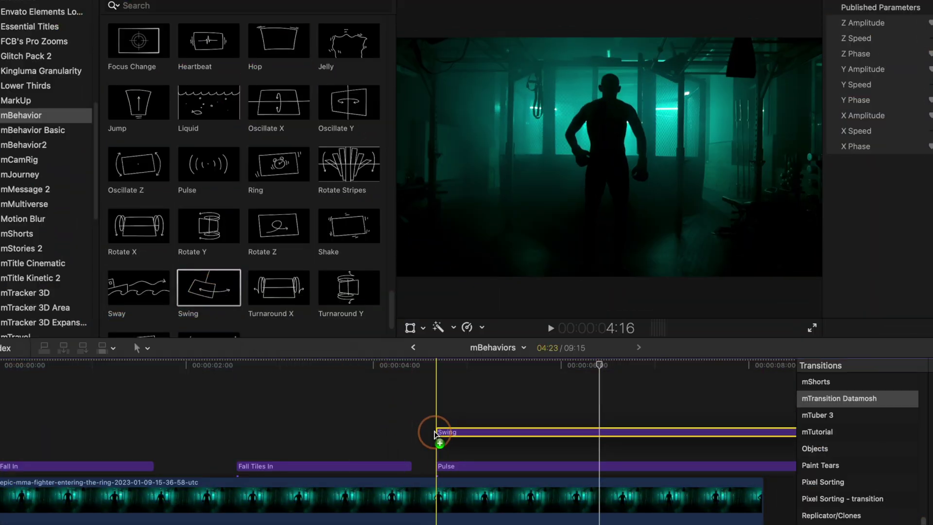
pyautogui.press('space')
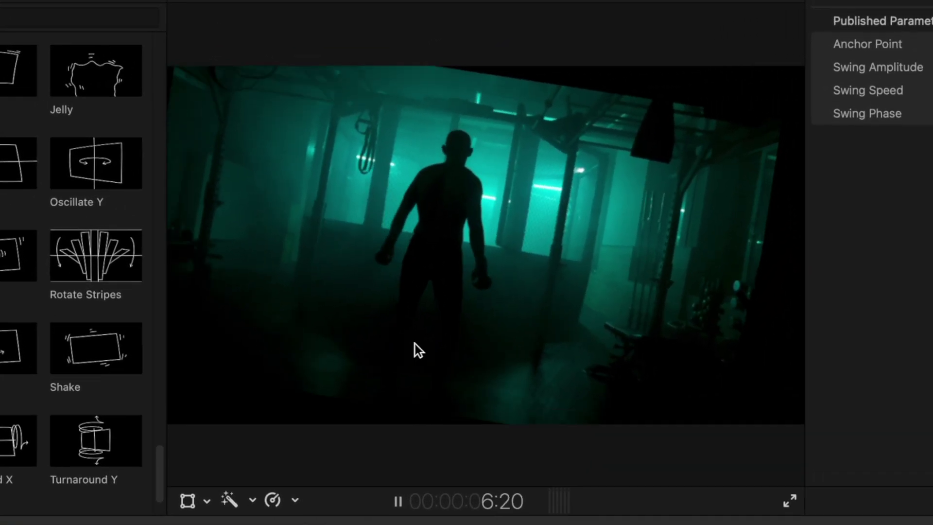
pyautogui.press('space')
pyautogui.click(343, 501)
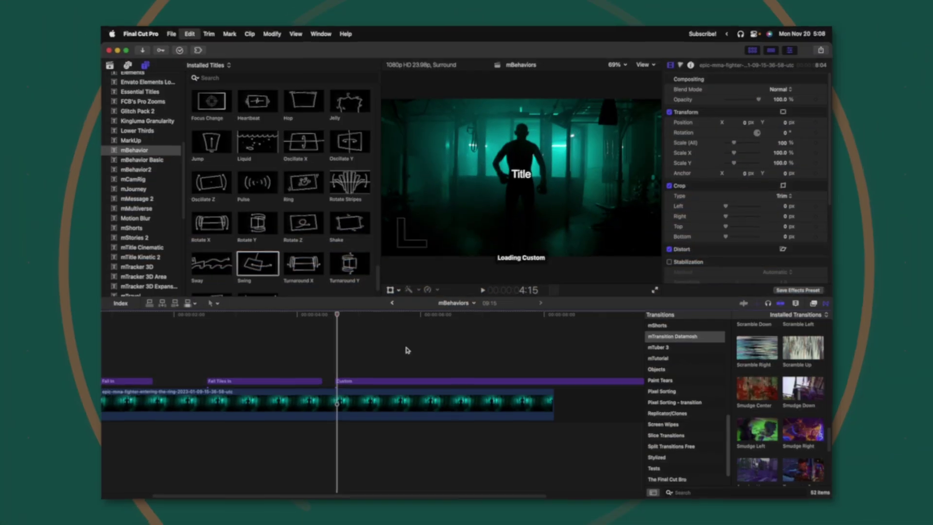
# - Add a basic title at the playhead reading SUBSCRIBE!
pyautogui.hotkey('ctrl', 't')
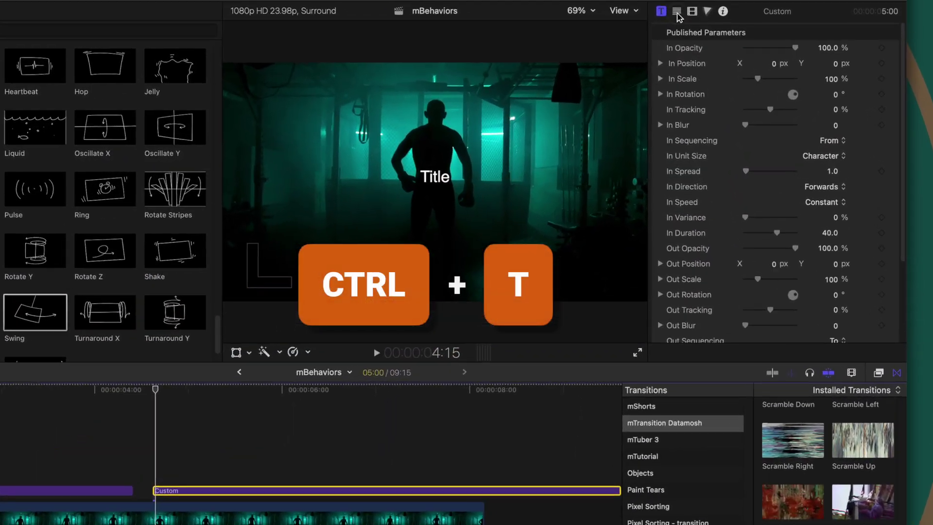
pyautogui.click(679, 46)
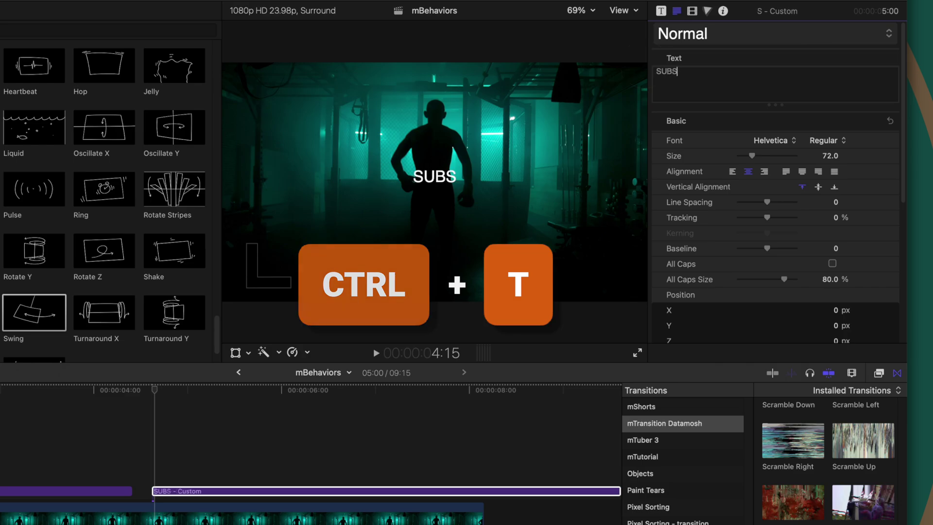
pyautogui.write('SUBSCRIBE!')
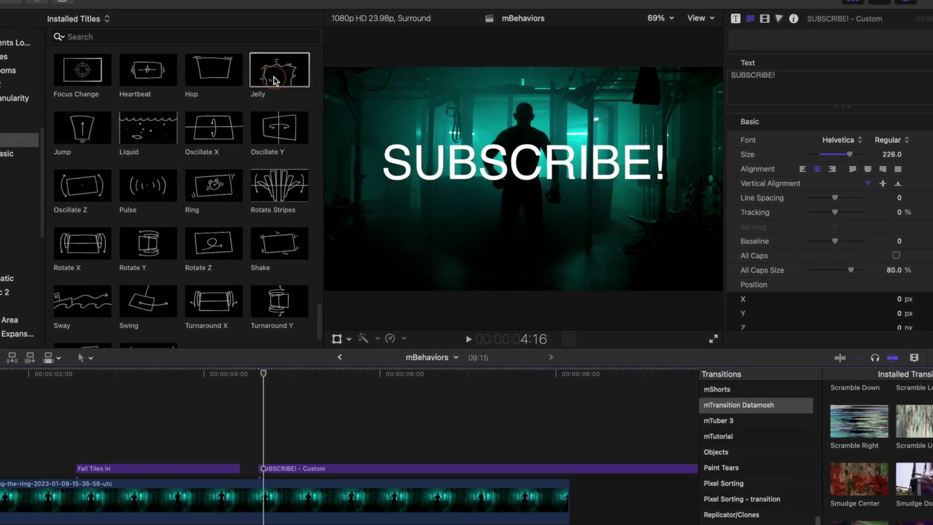
# - Stack Jelly above the SUBSCRIBE! title, merge both into compound clip mBehaviors Clip 1, and play it
pyautogui.moveTo(281, 77); pyautogui.dragTo(324, 410)
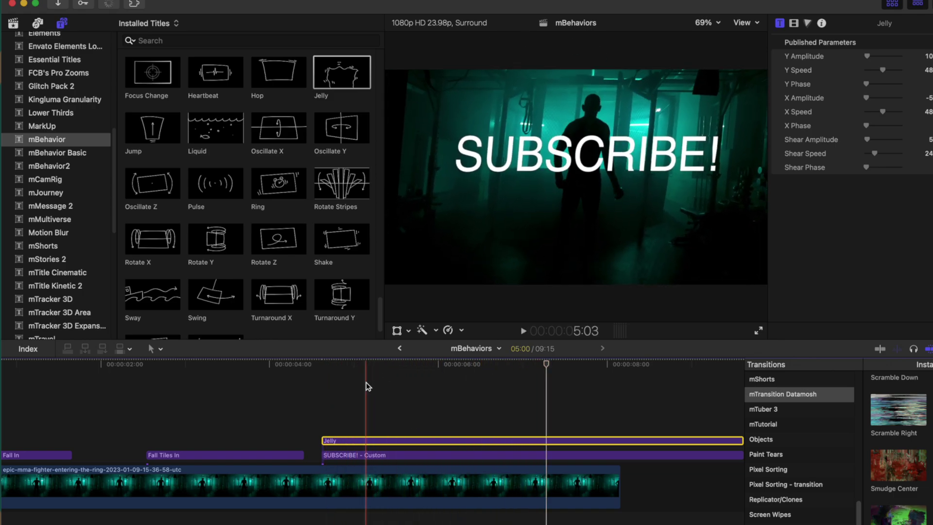
pyautogui.moveTo(366, 382); pyautogui.dragTo(376, 450)
pyautogui.rightClick(379, 462)
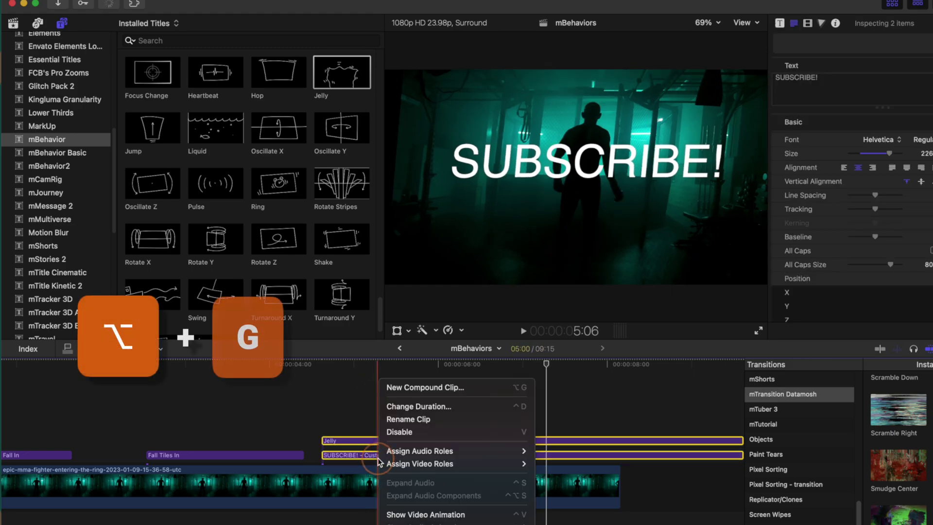
pyautogui.click(425, 390)
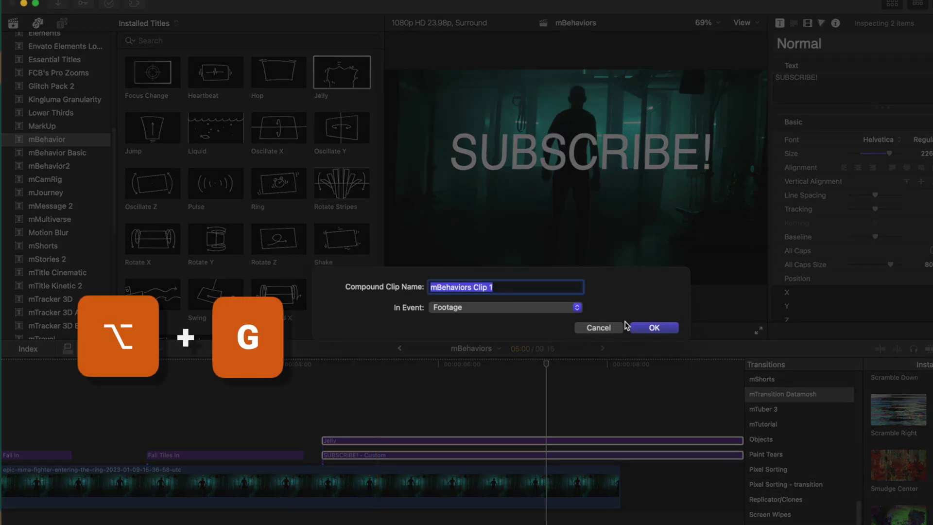
pyautogui.click(646, 320)
pyautogui.click(319, 364)
pyautogui.press('space')
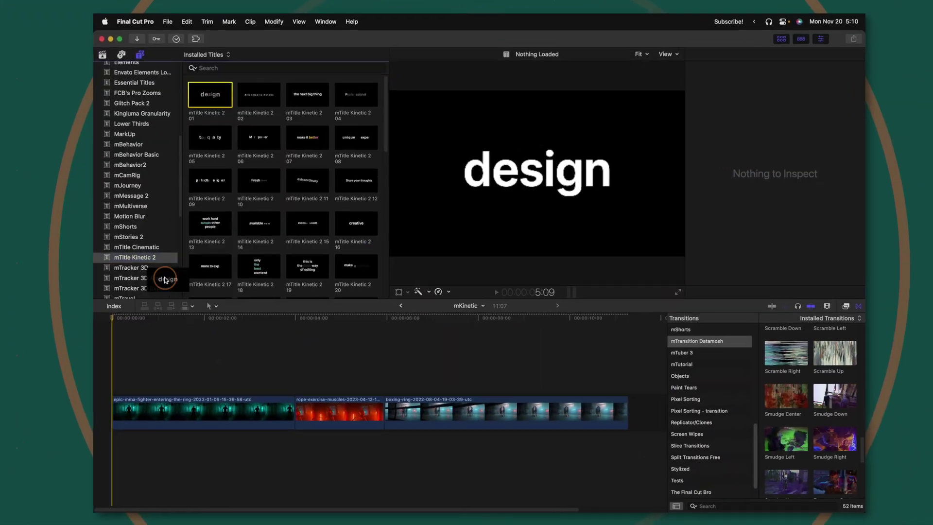
# - Place mTitle Kinetic 2 01 over the fighter clip in the mKinetic project
pyautogui.moveTo(206, 94); pyautogui.dragTo(97, 354)
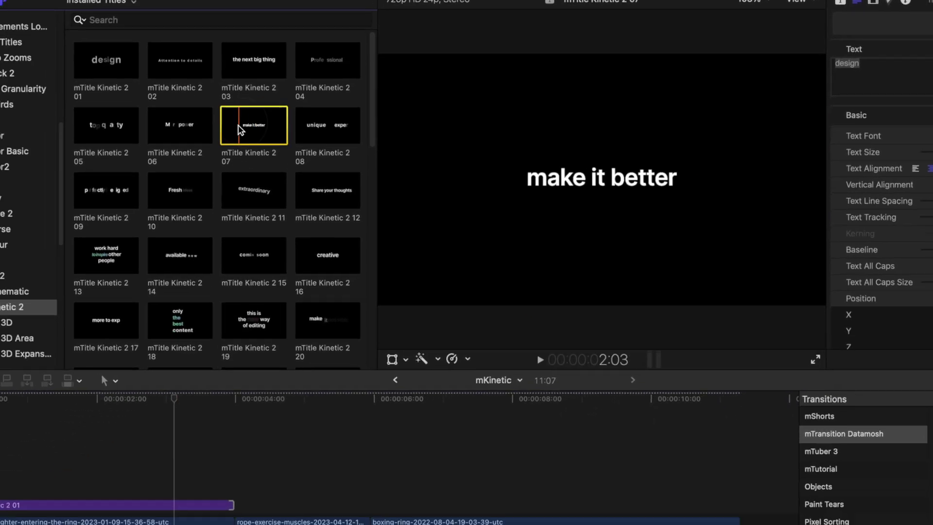
# - Add mTitle Kinetic 2 07 after the first title, trim it to the playhead, and preview it
pyautogui.moveTo(238, 129); pyautogui.dragTo(237, 472)
pyautogui.hotkey('alt', ']')
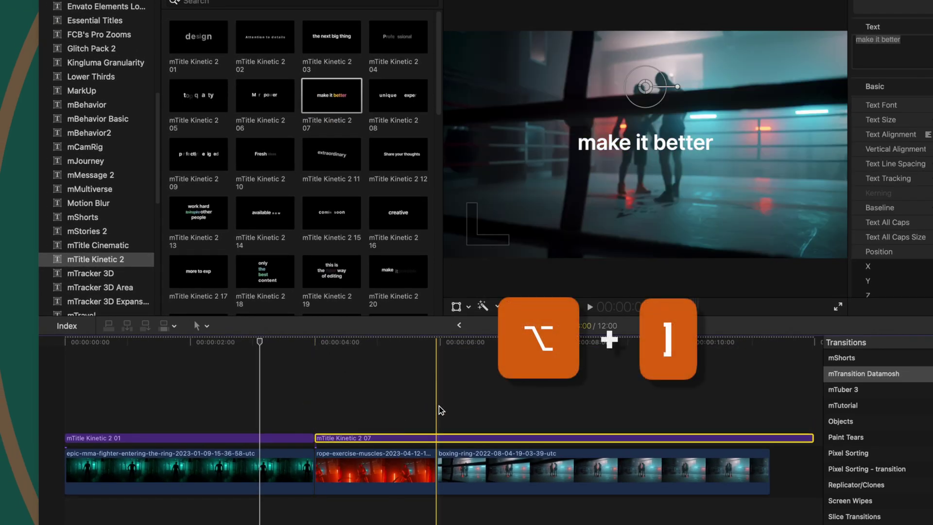
pyautogui.press('space')
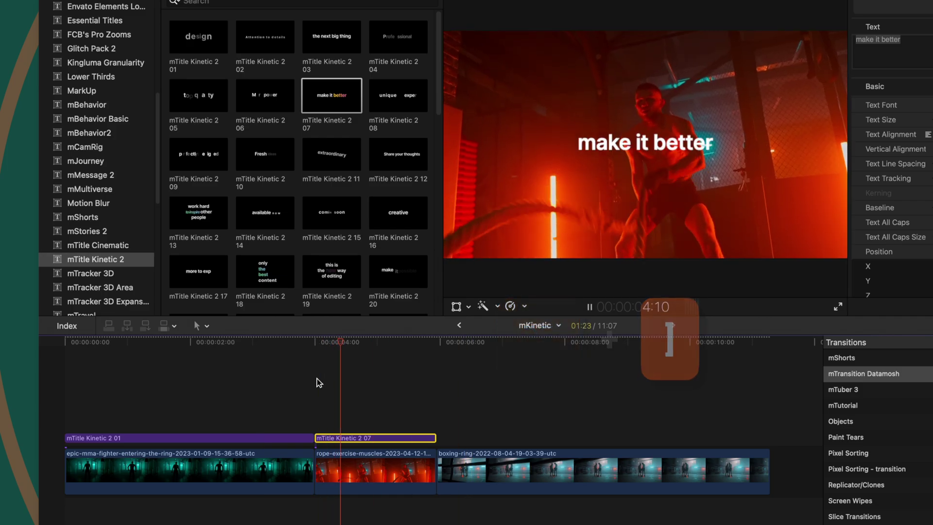
pyautogui.press('space')
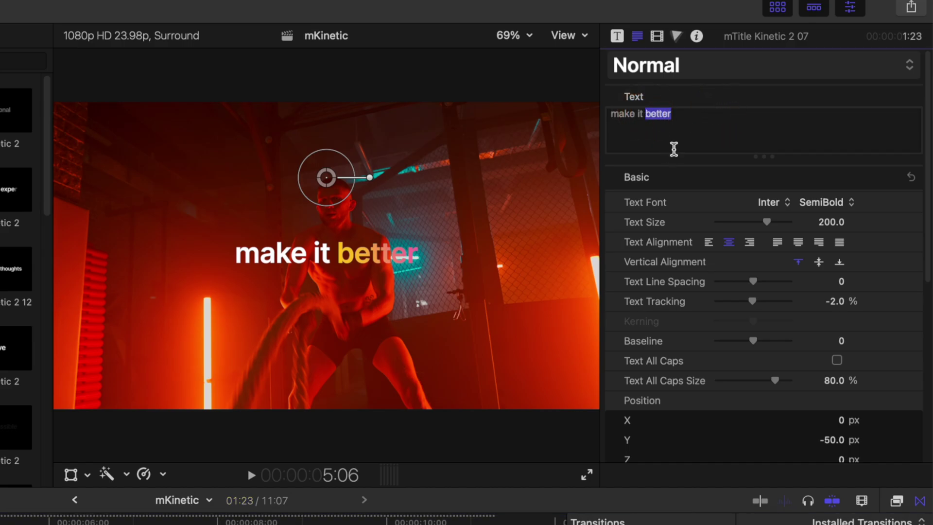
# - Change the text to YOU SHOULD SUBSCRIBE! and spread the gradient highlight across the phrase
pyautogui.write('BSCRIBE!')
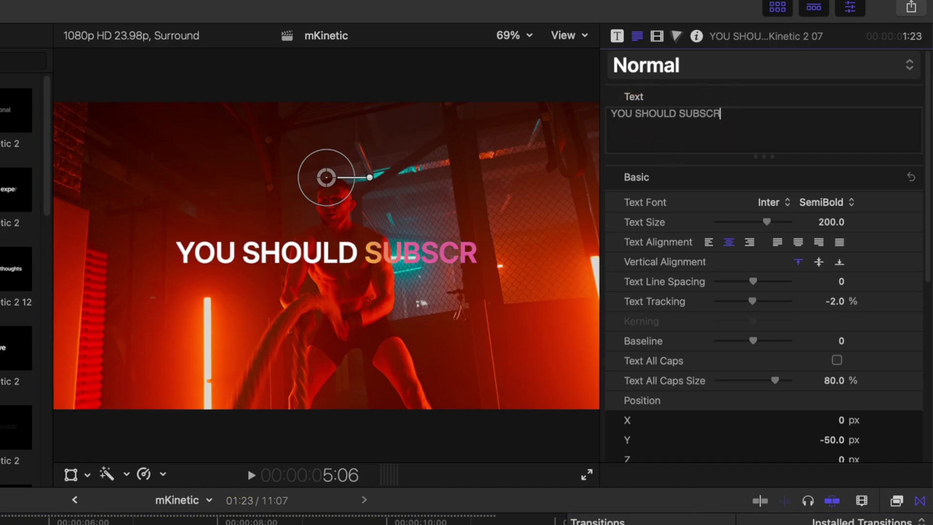
pyautogui.click(616, 36)
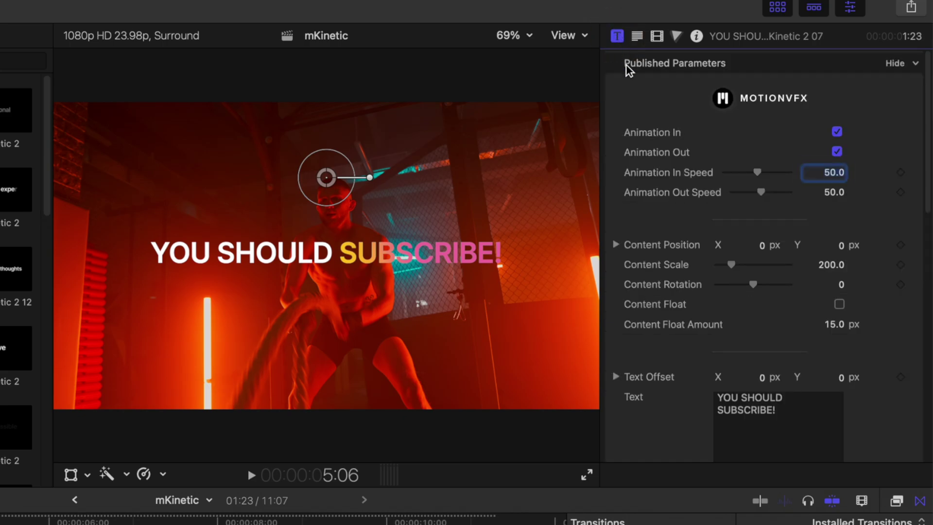
pyautogui.scroll(-10, 710, 424)
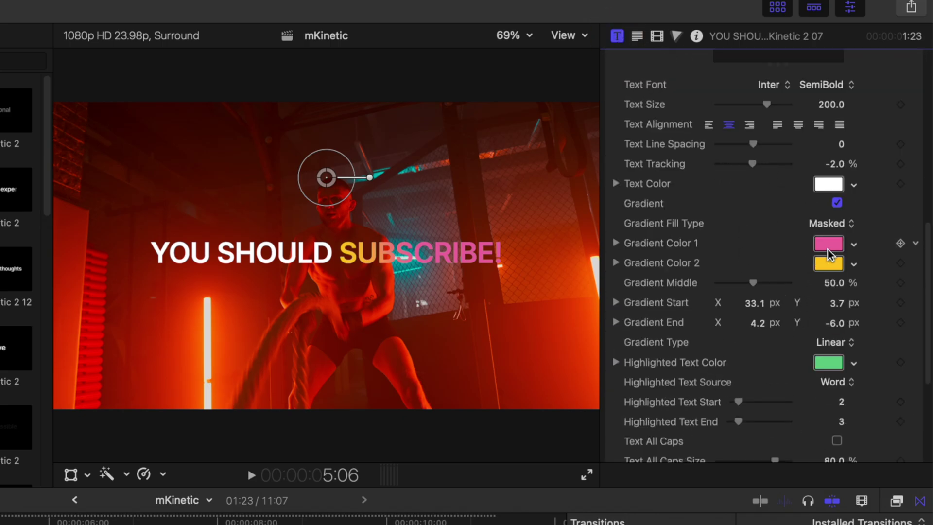
pyautogui.scroll(-3, 747, 407)
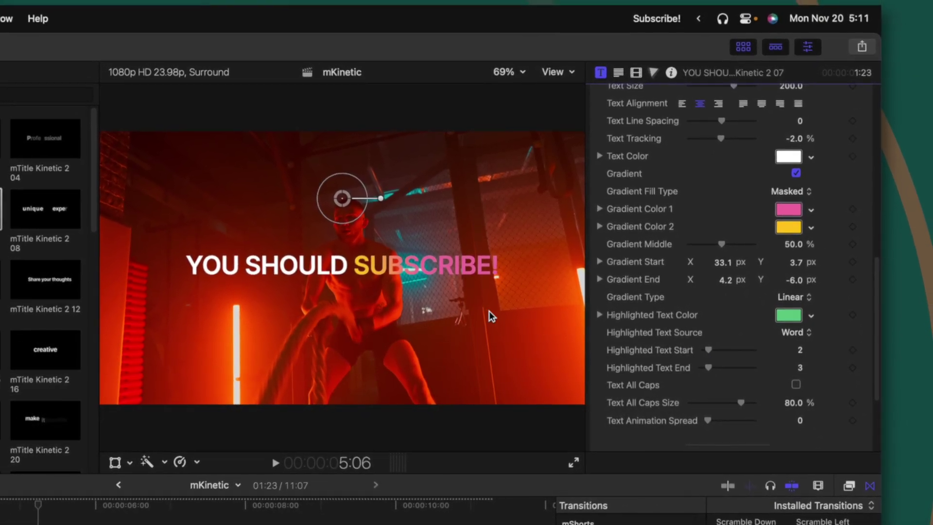
pyautogui.click(192, 263)
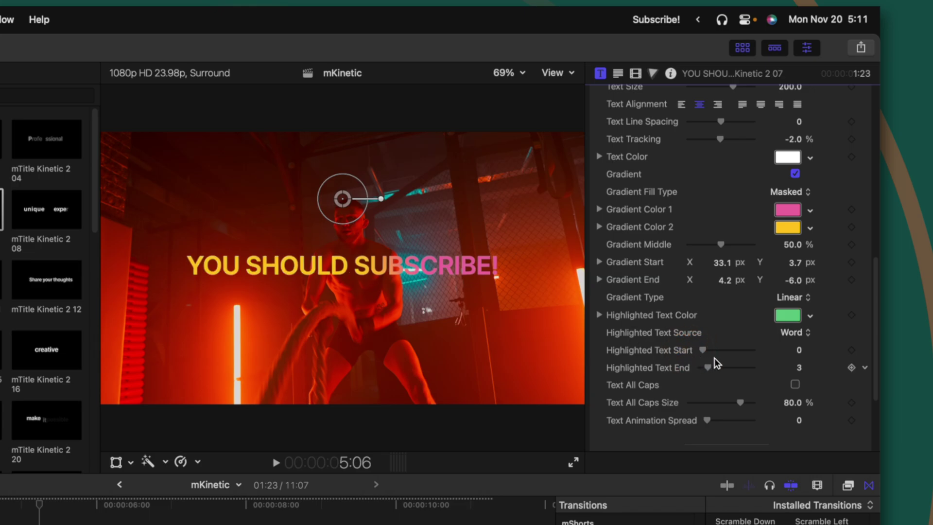
pyautogui.moveTo(707, 368); pyautogui.dragTo(702, 369)
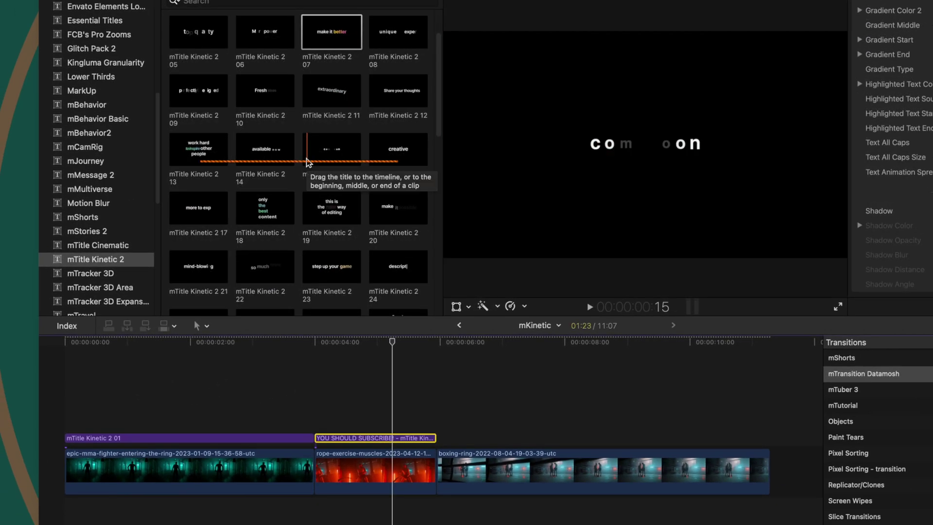
# - Add mTitle Kinetic 2 18 over the boxing clip with Animation In Speed 100, then place mTitle Kinetic 2 31
pyautogui.scroll(-1, 294, 179)
pyautogui.moveTo(266, 203); pyautogui.dragTo(435, 367)
pyautogui.press('space')
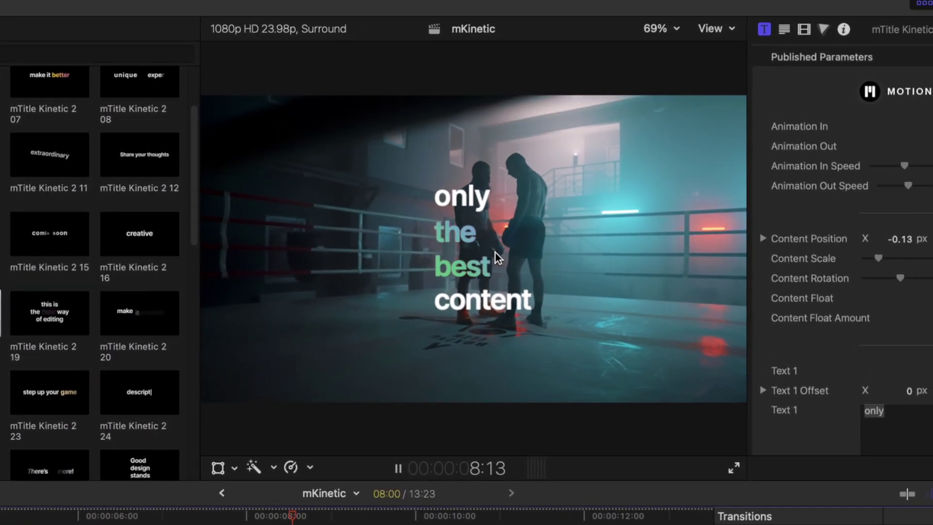
pyautogui.press('space')
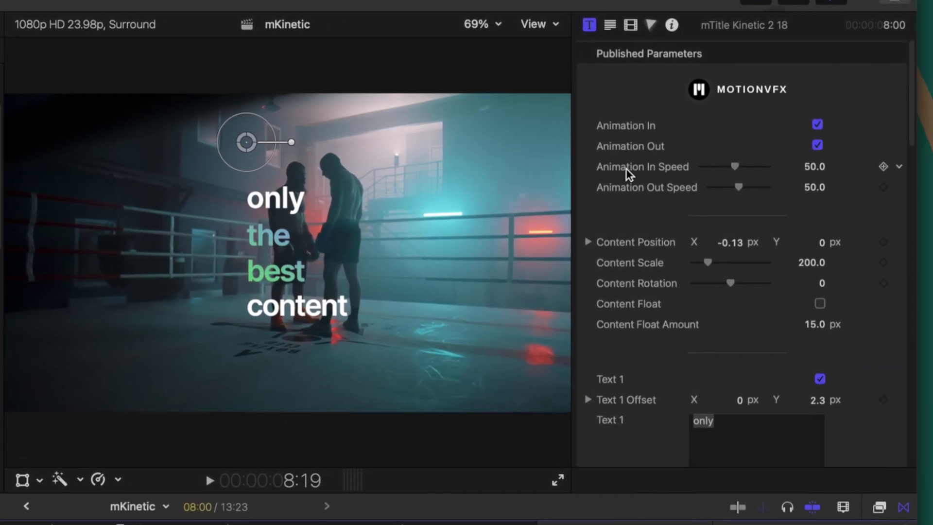
pyautogui.moveTo(735, 167); pyautogui.dragTo(824, 165)
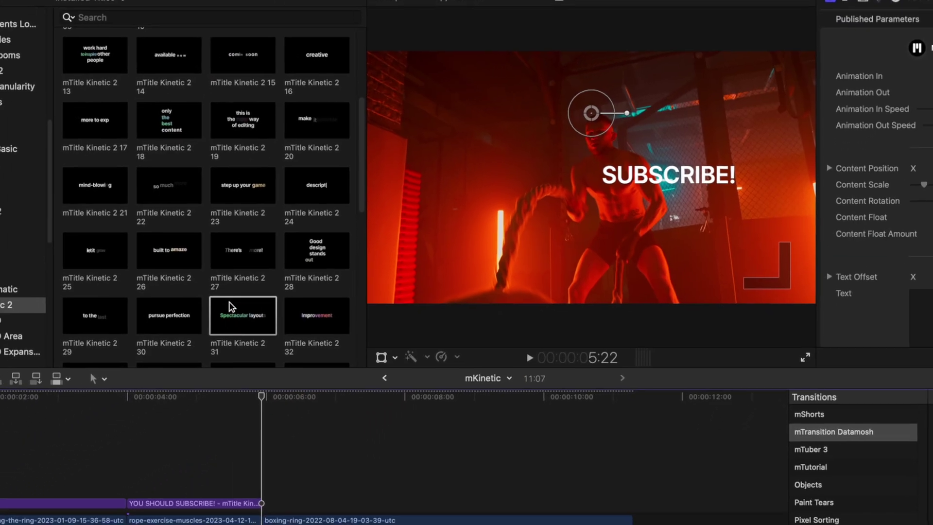
pyautogui.moveTo(246, 313); pyautogui.dragTo(257, 416)
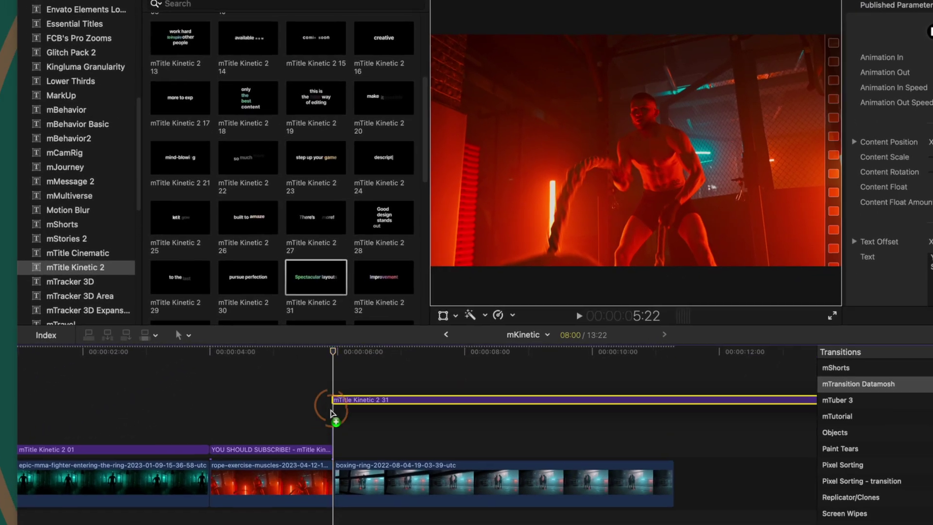
pyautogui.moveTo(331, 413); pyautogui.dragTo(332, 414)
# - Play back the mTitle Kinetic 2 31 title over the boxing clip
pyautogui.press('space')
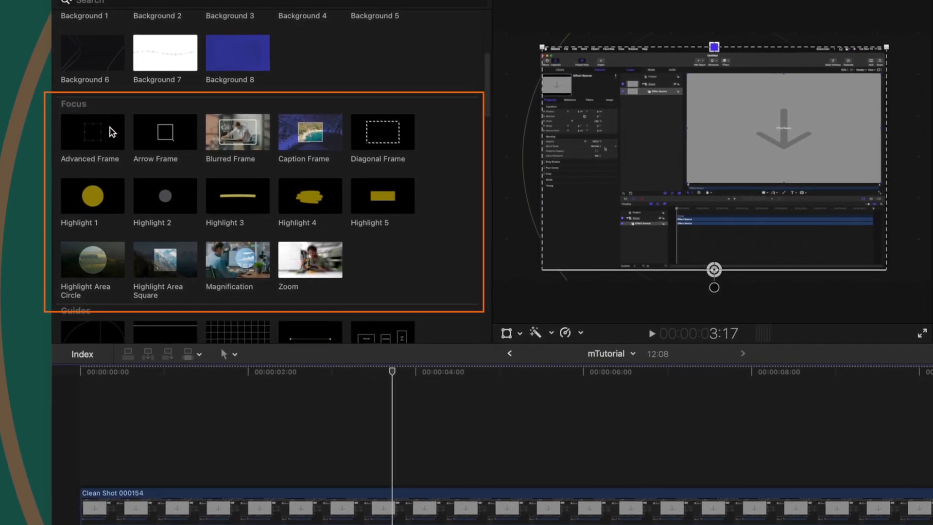
# - Add the Advanced Frame title over the screen recording and position it over the upper-left area
pyautogui.moveTo(105, 139); pyautogui.dragTo(312, 437)
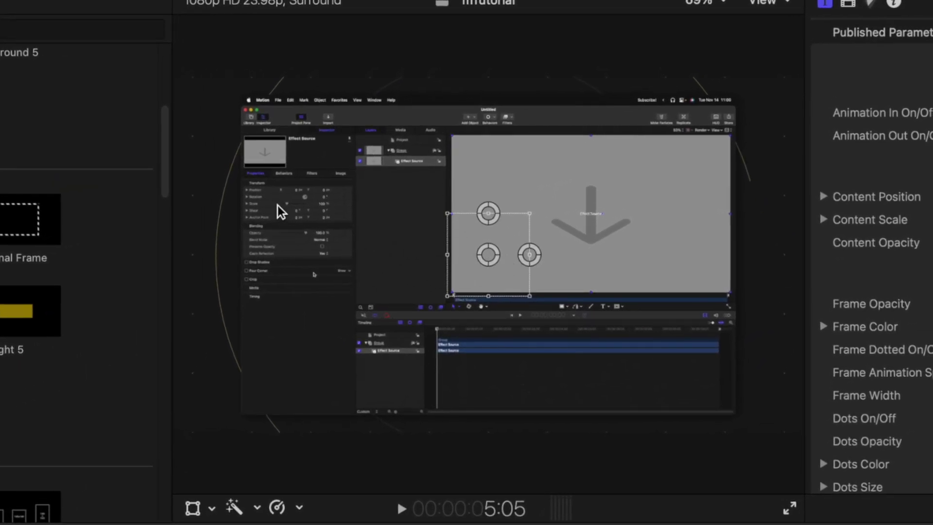
pyautogui.moveTo(491, 257); pyautogui.dragTo(277, 212)
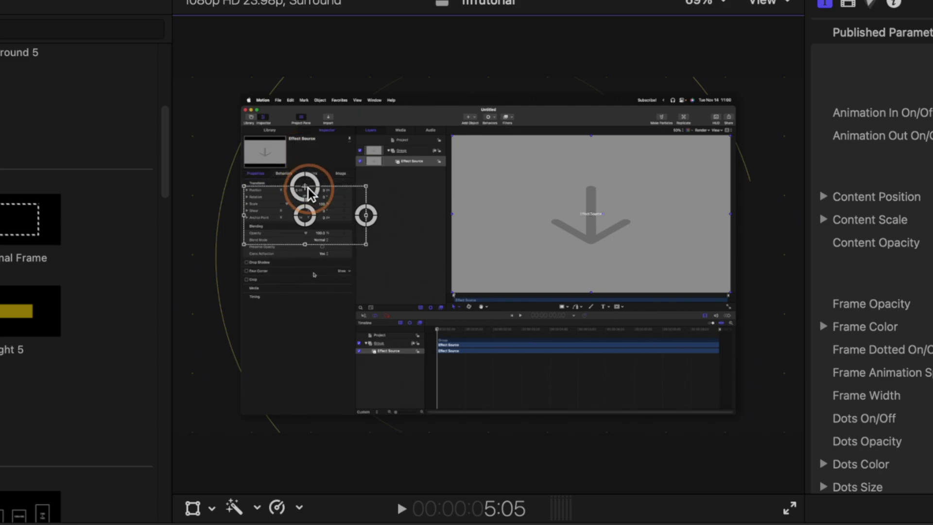
pyautogui.moveTo(308, 187); pyautogui.dragTo(298, 176)
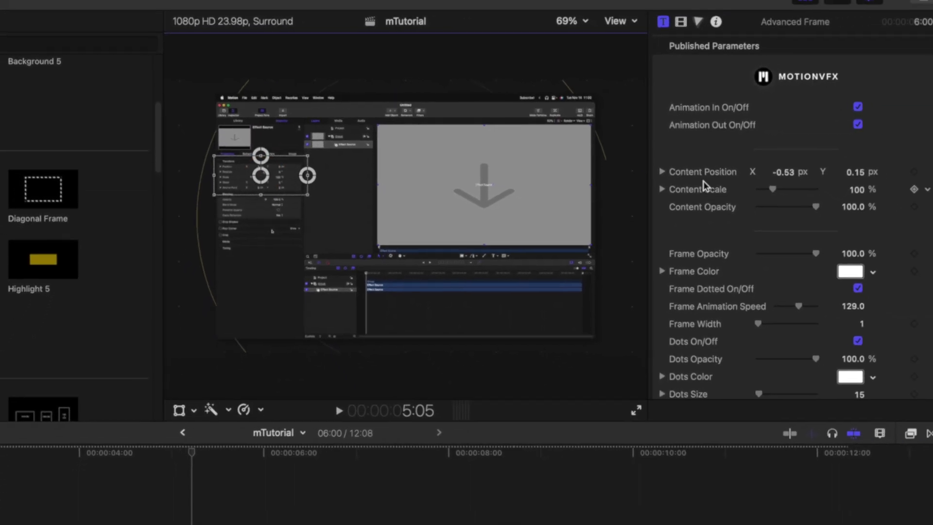
# - Make the frame colour yellow, then drop a Diagonal Frame title above the recording
pyautogui.scroll(-2, 826, 243)
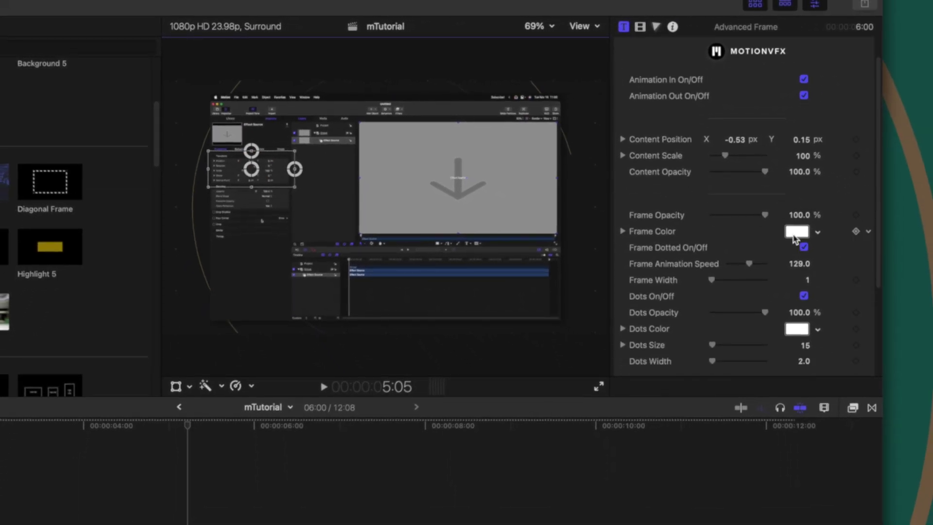
pyautogui.click(796, 232)
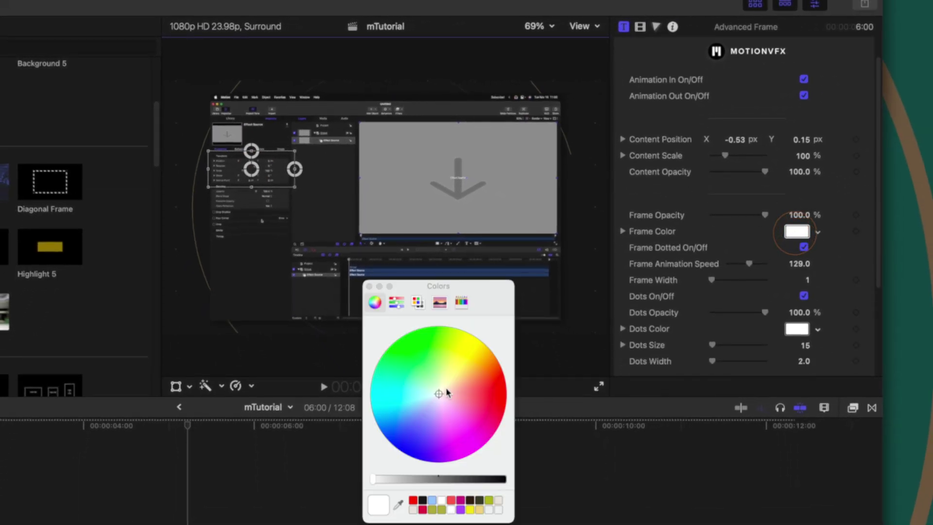
pyautogui.click(369, 287)
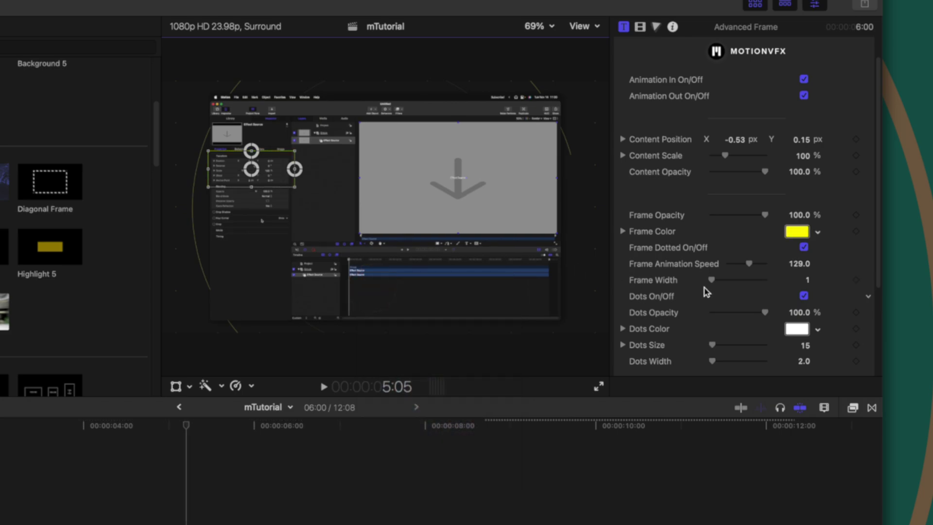
pyautogui.scroll(-1, 728, 296)
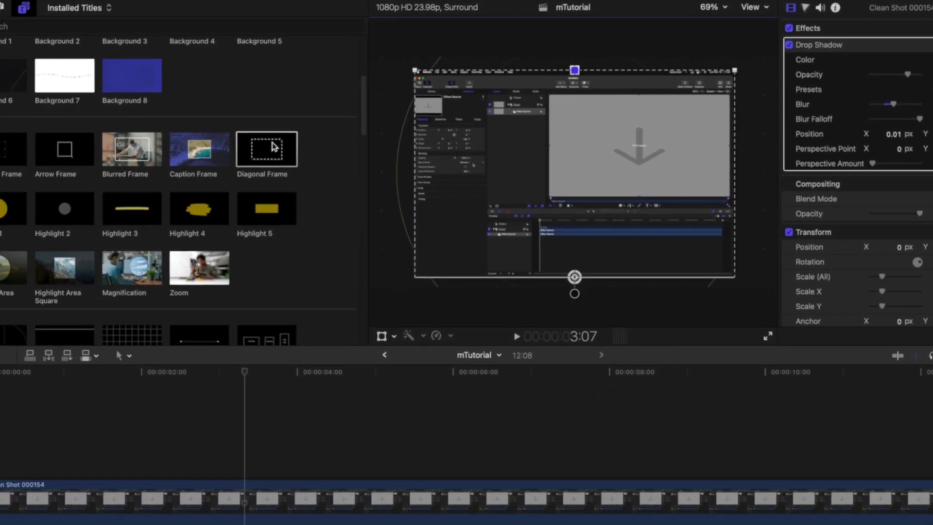
pyautogui.moveTo(265, 150); pyautogui.dragTo(289, 395)
pyautogui.moveTo(324, 359); pyautogui.dragTo(374, 360)
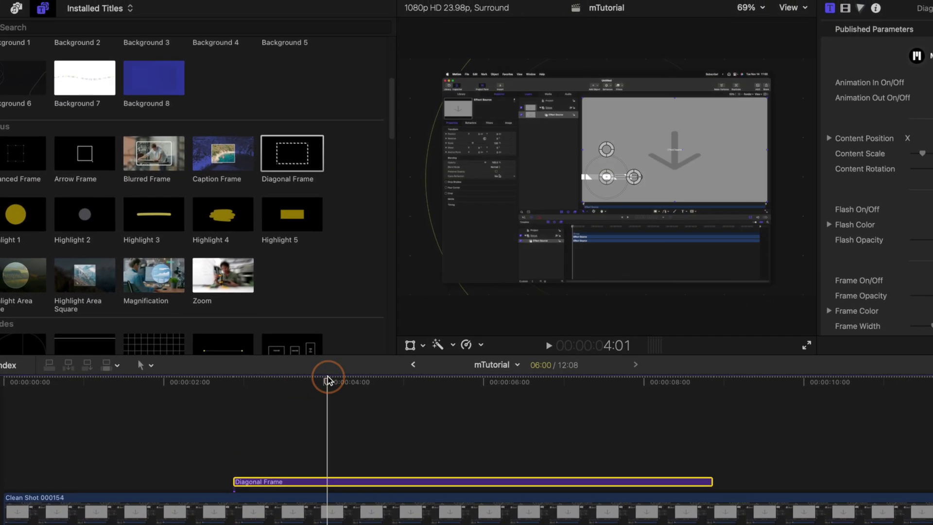
# - Move the playhead to 5:02 and switch off the Diagonal Frame's flash
pyautogui.moveTo(327, 380); pyautogui.dragTo(409, 378)
pyautogui.click(606, 178)
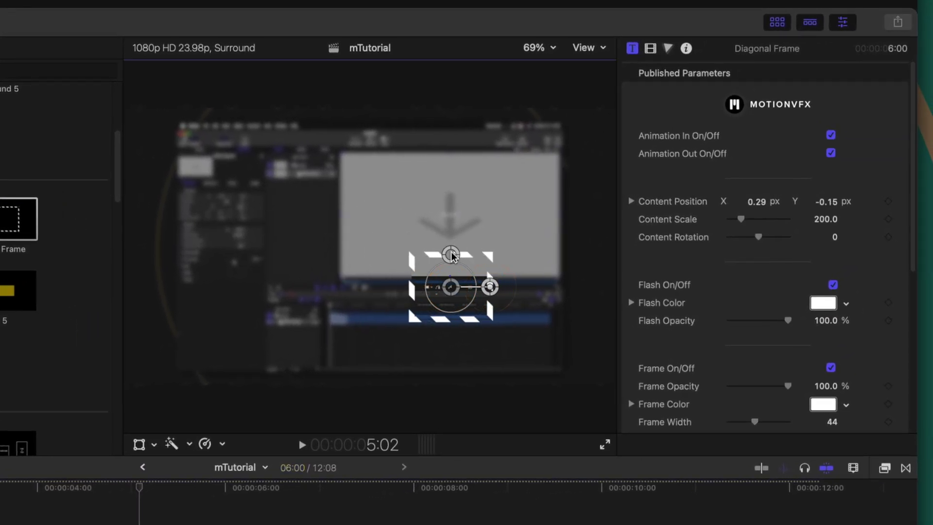
pyautogui.scroll(-1, 775, 333)
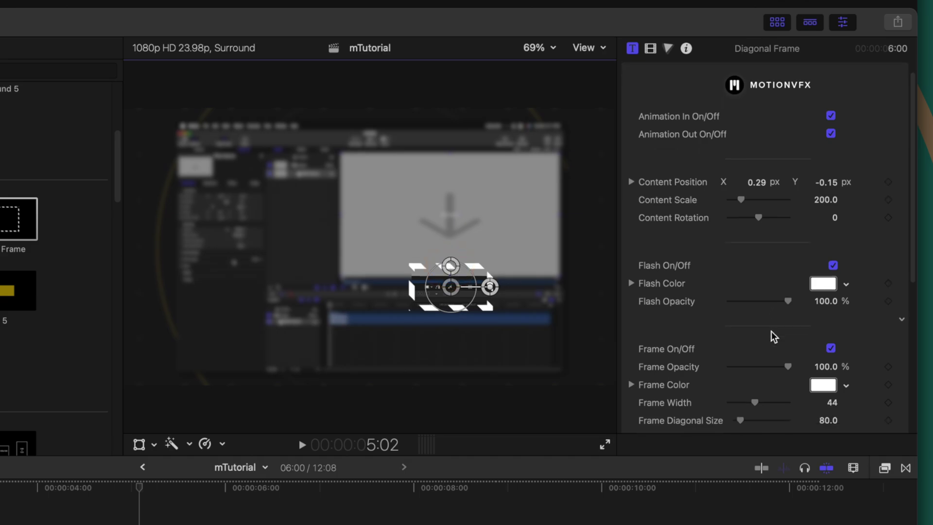
pyautogui.click(833, 265)
# - Toggle the frame and background blur off and back on to compare
pyautogui.scroll(-5, 834, 266)
pyautogui.click(832, 261)
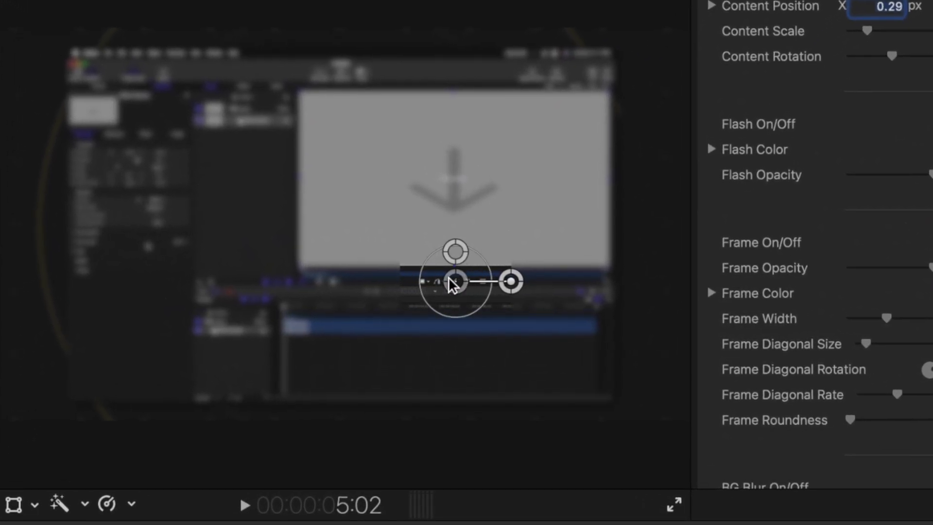
pyautogui.click(877, 233)
pyautogui.scroll(-2, 870, 276)
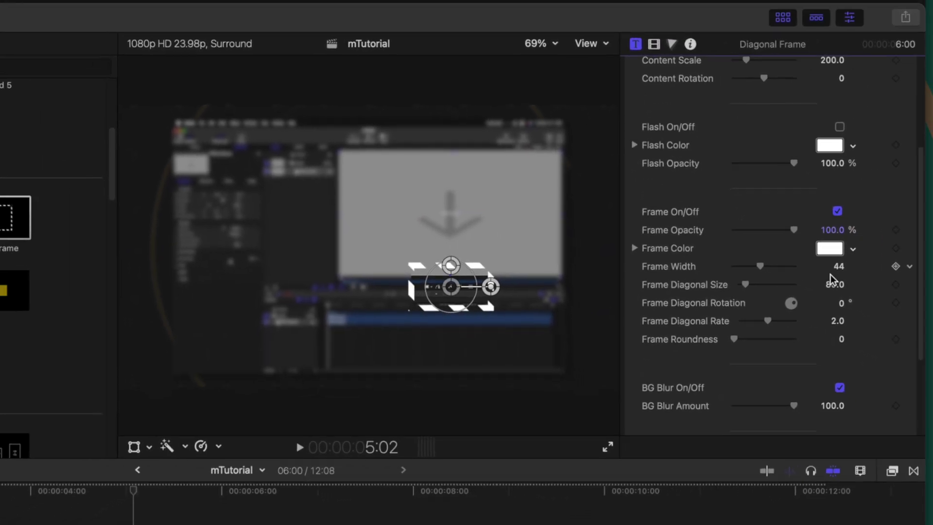
pyautogui.scroll(-2, 832, 279)
pyautogui.click(834, 339)
pyautogui.click(833, 339)
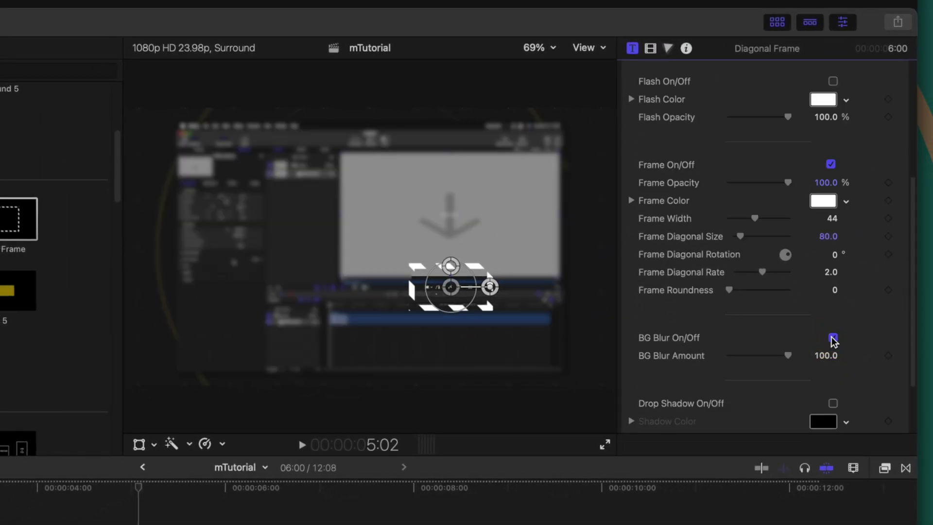
pyautogui.scroll(-3, 833, 341)
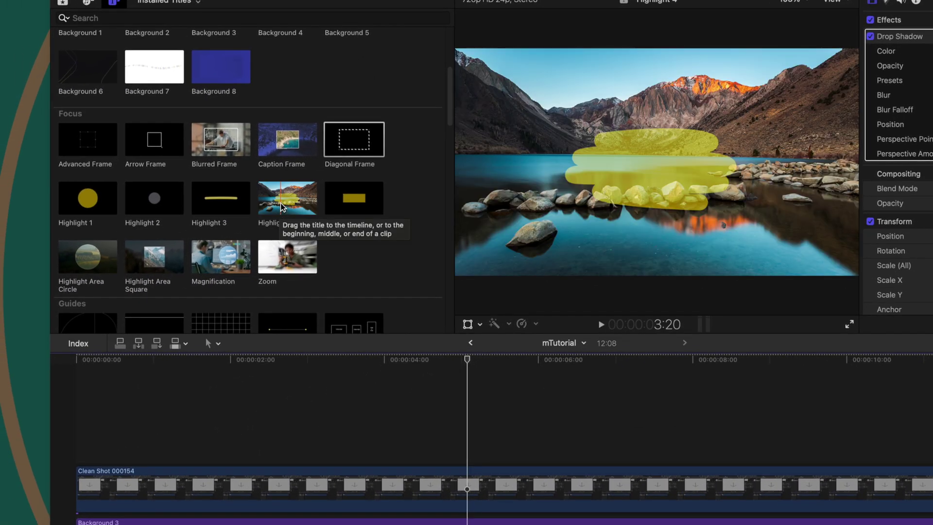
# - Add Highlight 4 to the timeline and reshape its stroke points into a low zigzag
pyautogui.moveTo(244, 212); pyautogui.dragTo(270, 403)
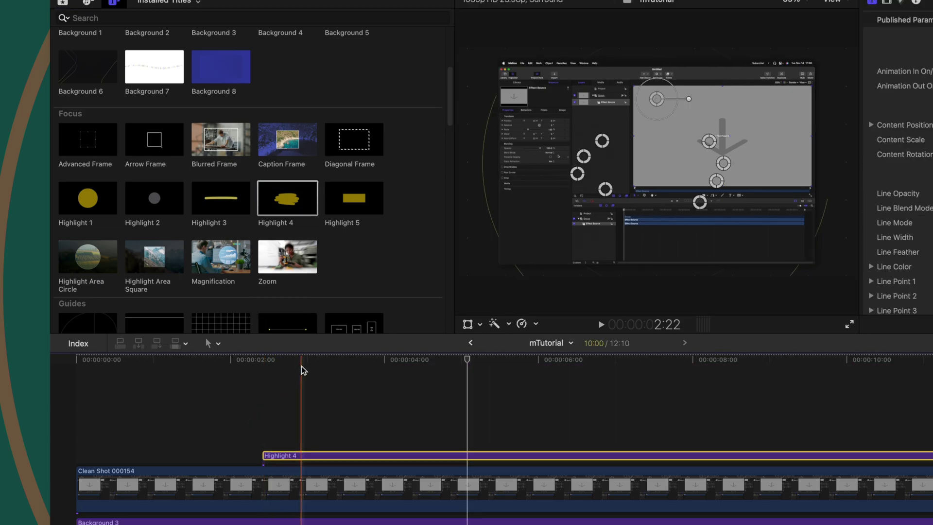
pyautogui.moveTo(296, 362); pyautogui.dragTo(534, 360)
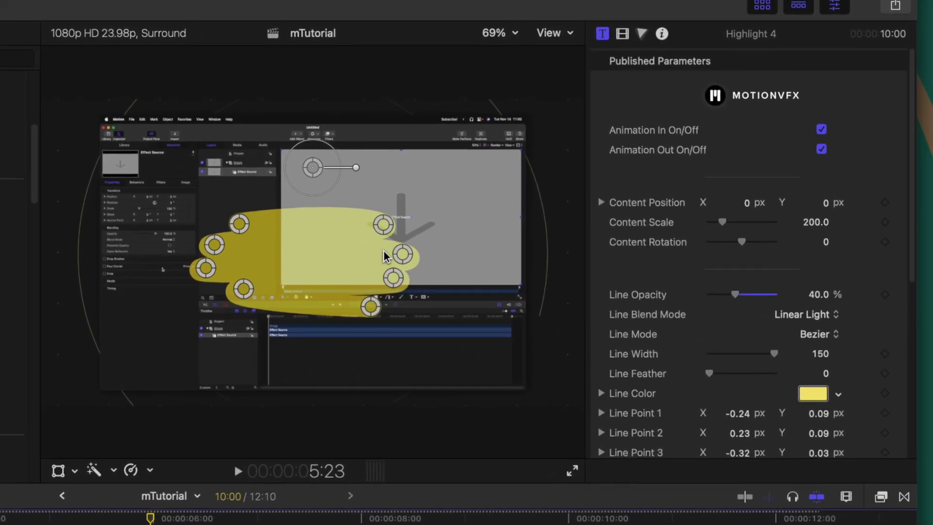
pyautogui.moveTo(369, 307); pyautogui.dragTo(360, 333)
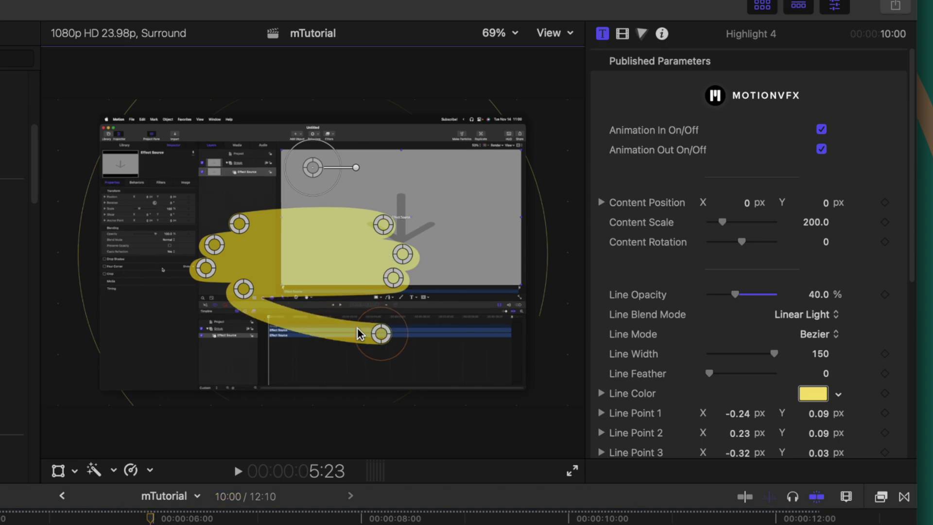
pyautogui.moveTo(229, 296); pyautogui.dragTo(223, 334)
pyautogui.moveTo(393, 278); pyautogui.dragTo(425, 296)
pyautogui.moveTo(194, 275); pyautogui.dragTo(267, 302)
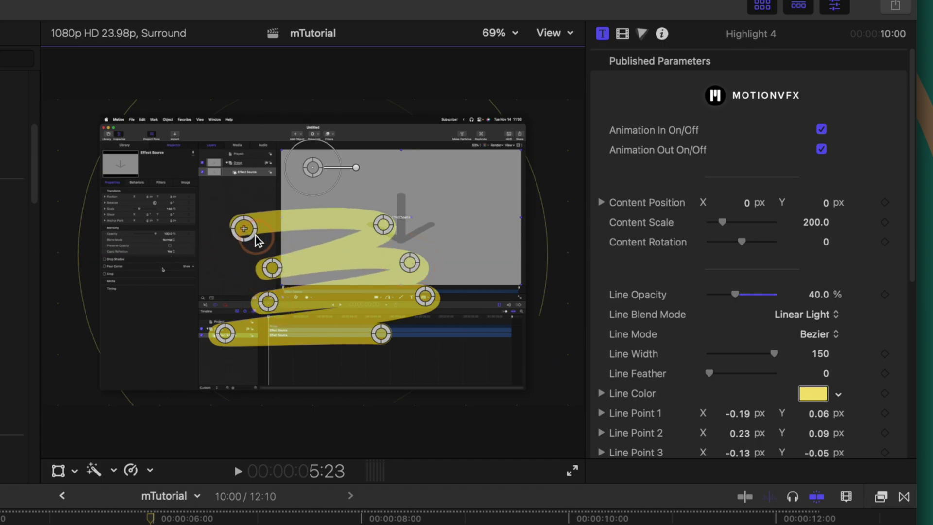
pyautogui.moveTo(256, 239); pyautogui.dragTo(277, 253)
# - Set Line Feather to 0 and toggle Outline On/Off on, then back off
pyautogui.moveTo(774, 343); pyautogui.dragTo(729, 359)
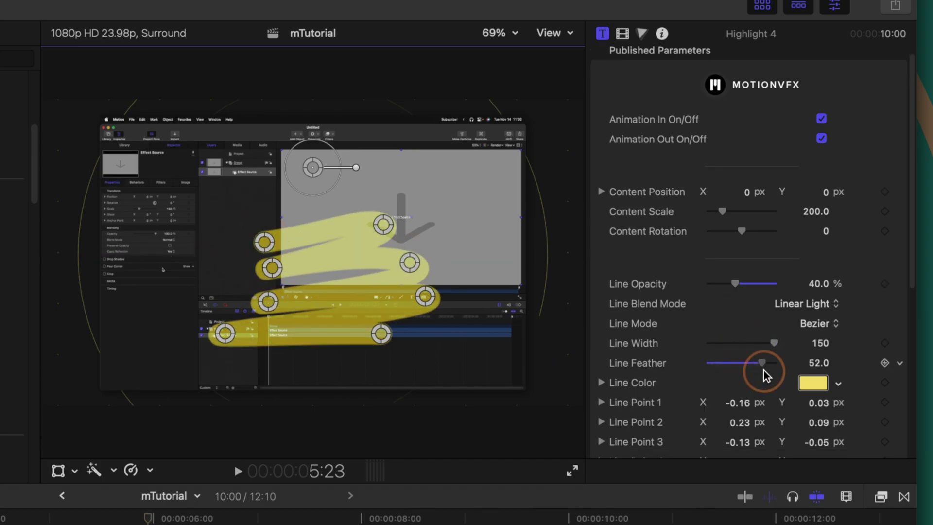
pyautogui.click(876, 371)
pyautogui.scroll(-10, 769, 378)
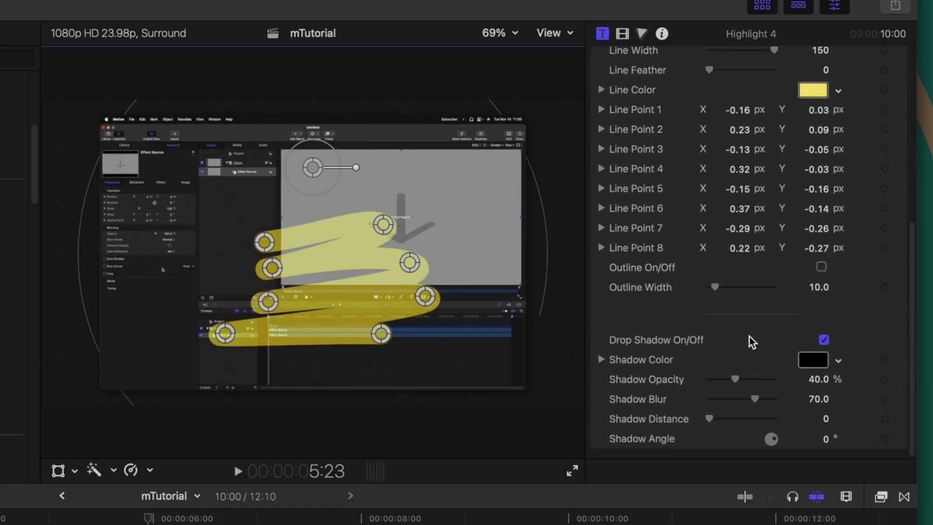
pyautogui.click(822, 267)
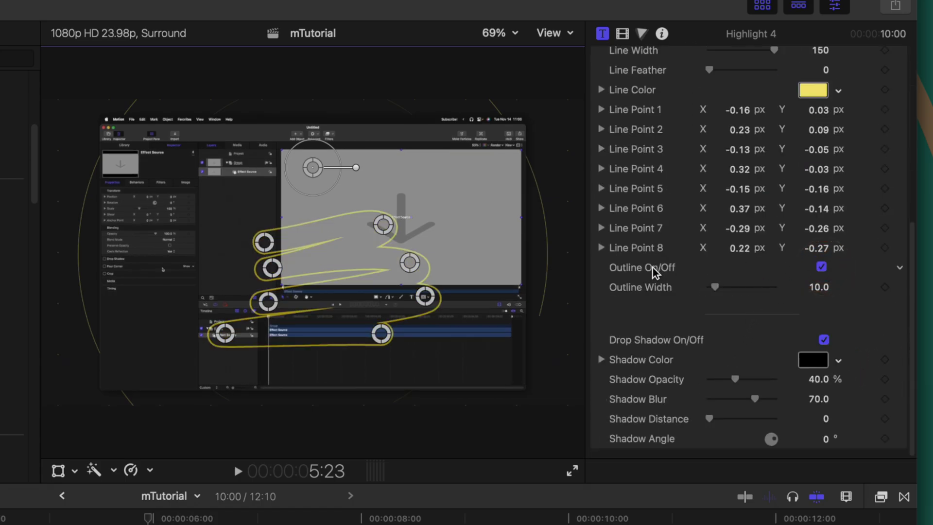
pyautogui.click(821, 267)
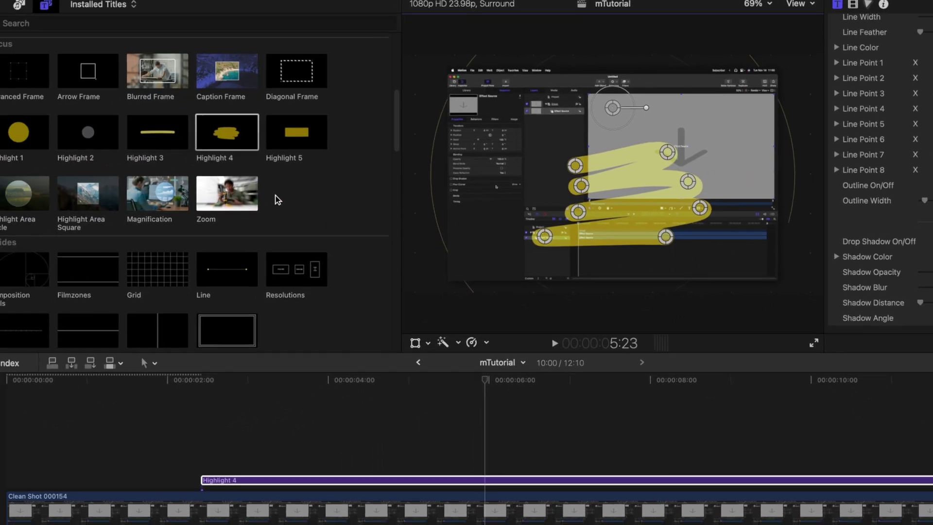
pyautogui.scroll(-5, 277, 200)
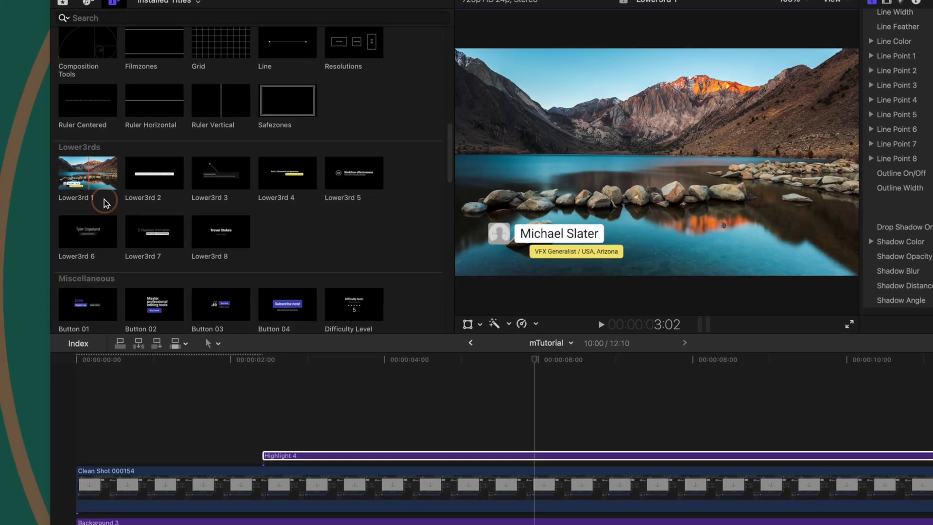
# - Add Lower3rd 1 above Highlight 4, undoing a trial move of its position
pyautogui.moveTo(104, 203); pyautogui.dragTo(267, 439)
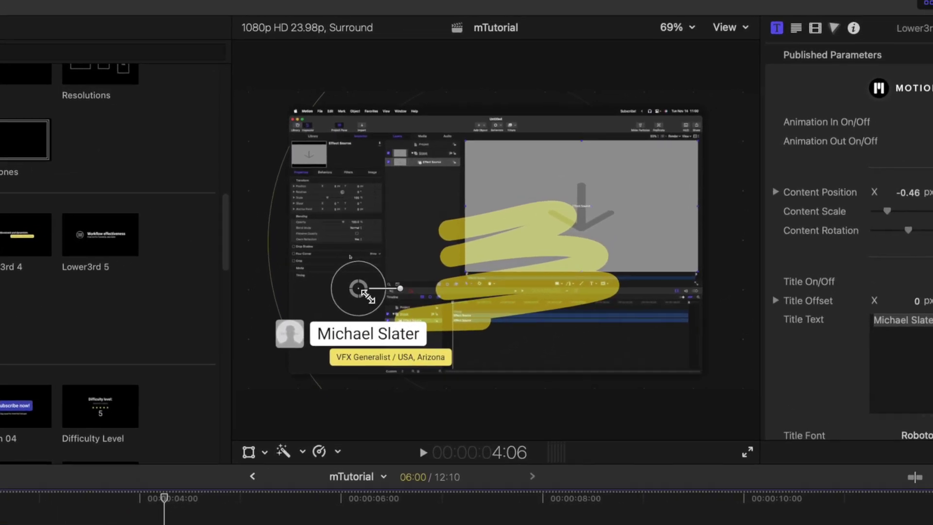
pyautogui.moveTo(364, 294); pyautogui.dragTo(441, 200)
pyautogui.press('super+z')
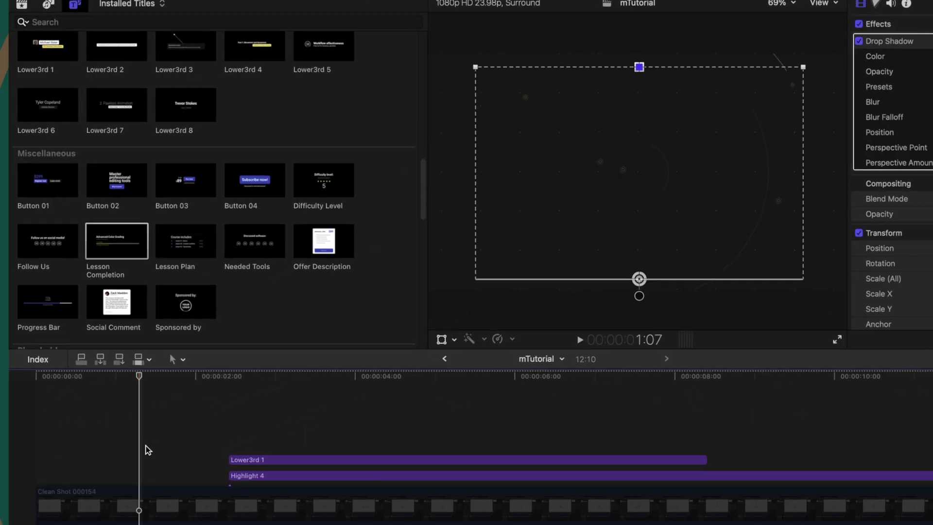
# - Place Lesson Completion and a Progress Bar title at the timeline start, with completion set to about 38%
pyautogui.moveTo(83, 359); pyautogui.dragTo(77, 368)
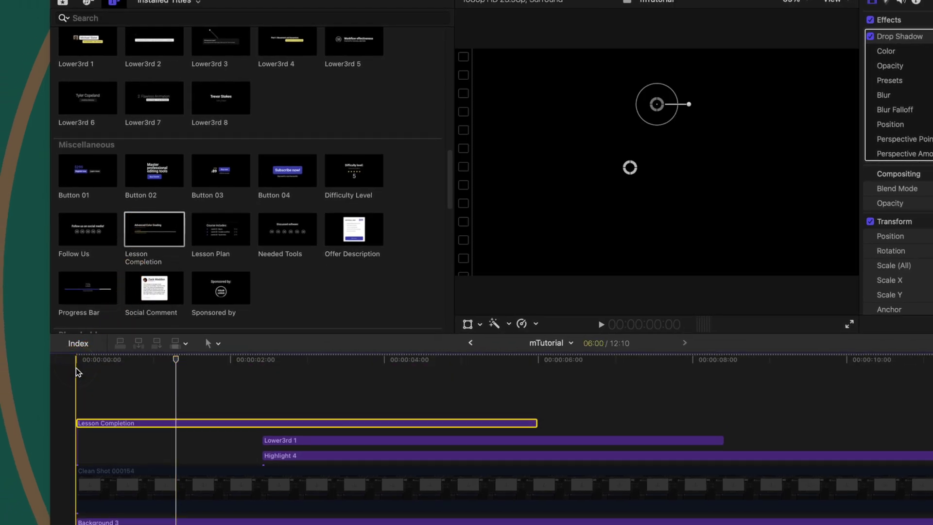
pyautogui.press('space')
pyautogui.press('space')
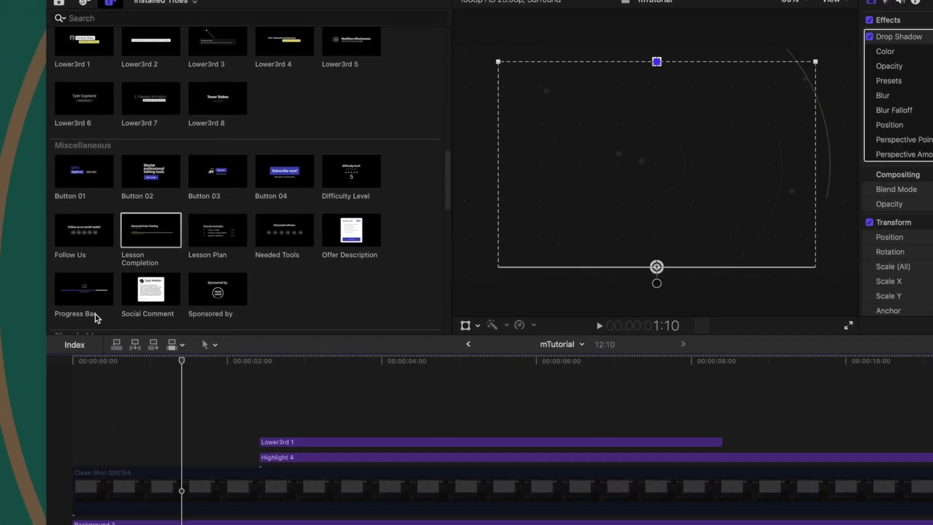
pyautogui.moveTo(96, 314); pyautogui.dragTo(130, 420)
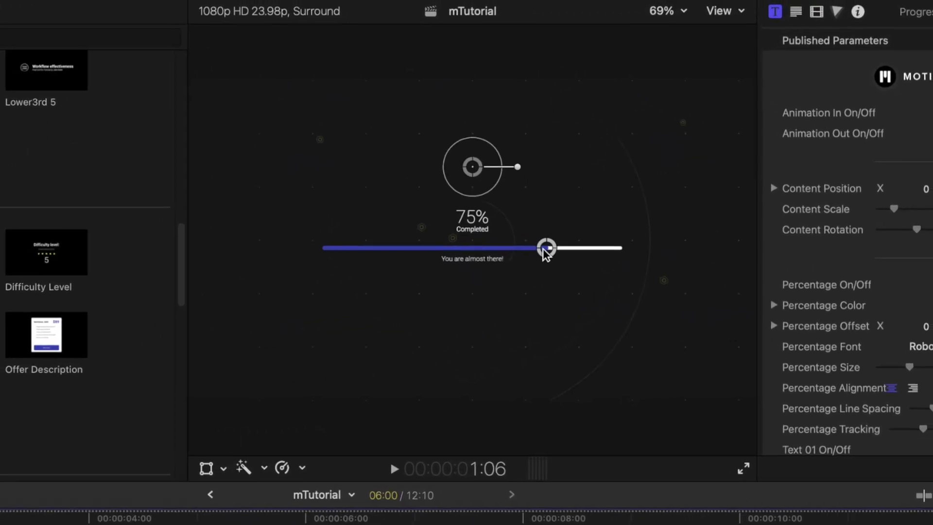
pyautogui.moveTo(546, 250); pyautogui.dragTo(430, 278)
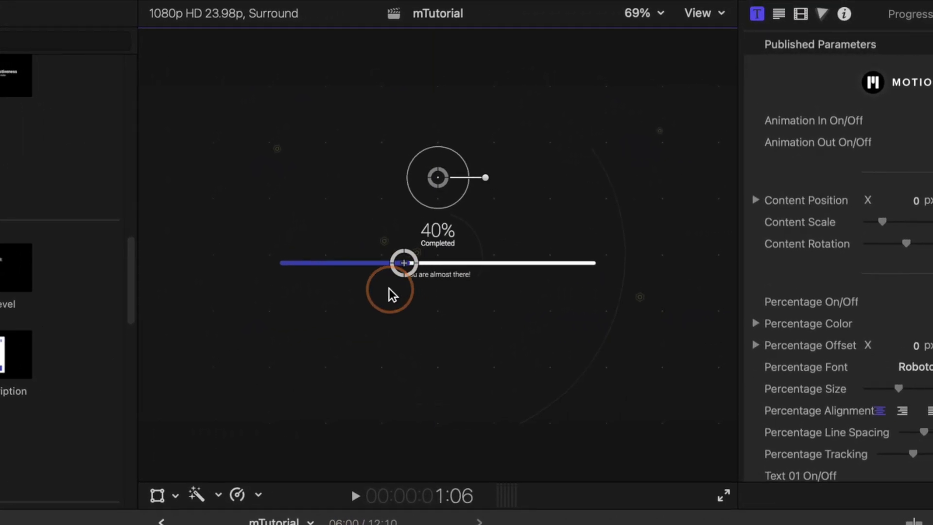